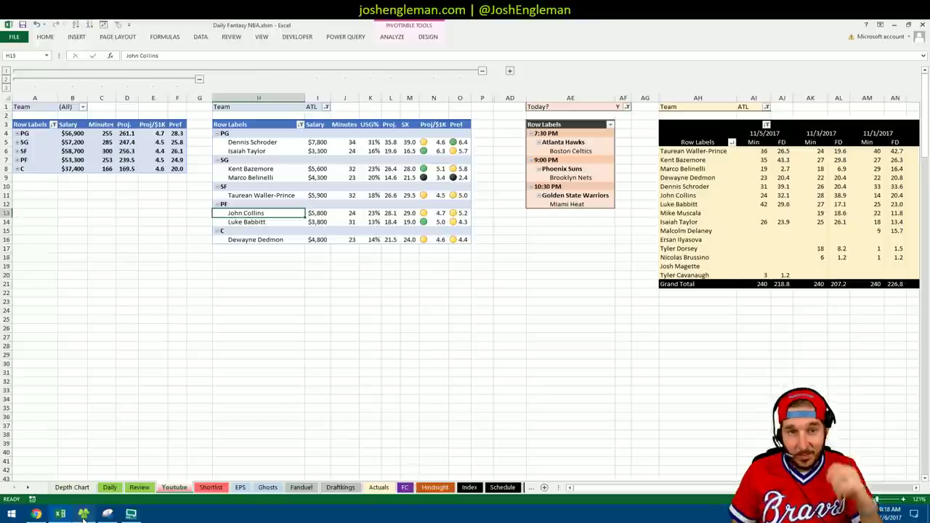
Step: Review the FantasyLabs NBA Vegas lines in Chrome and the Atlanta game log back in the Excel workbook
click(36, 514)
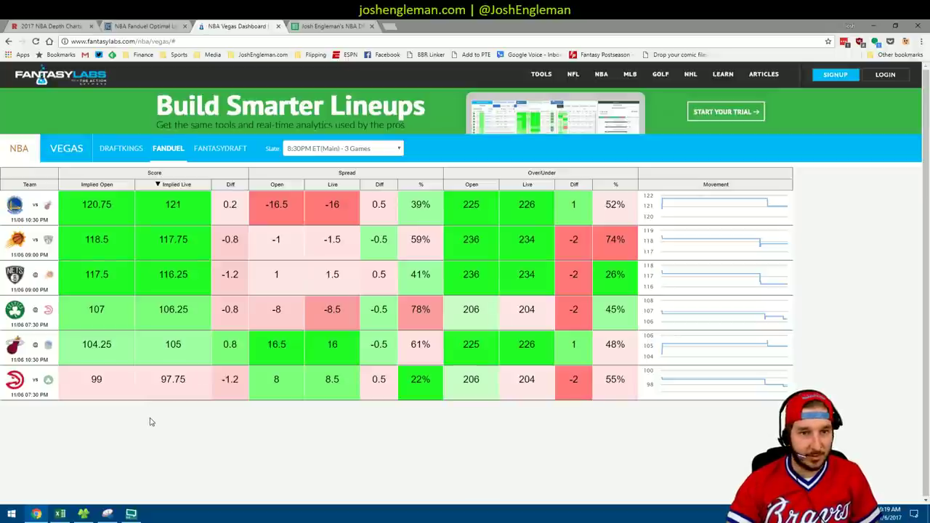
click(59, 514)
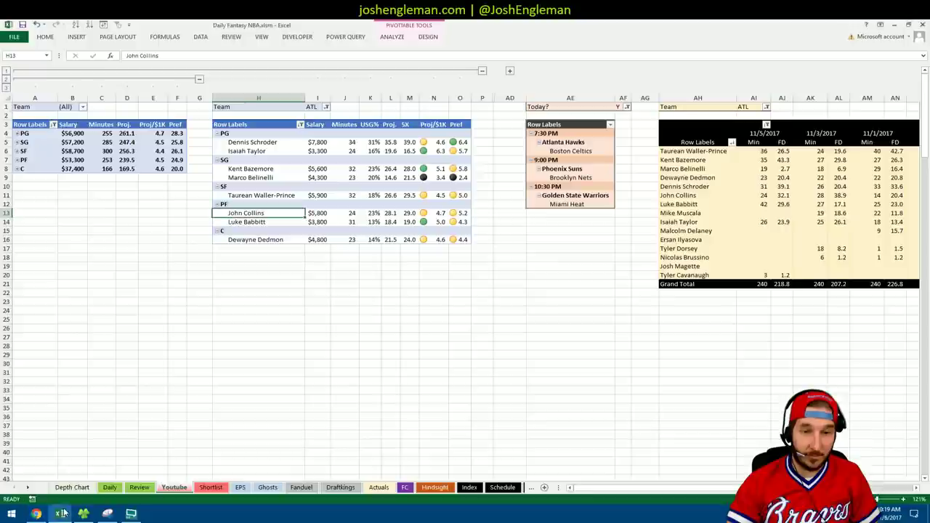
click(377, 321)
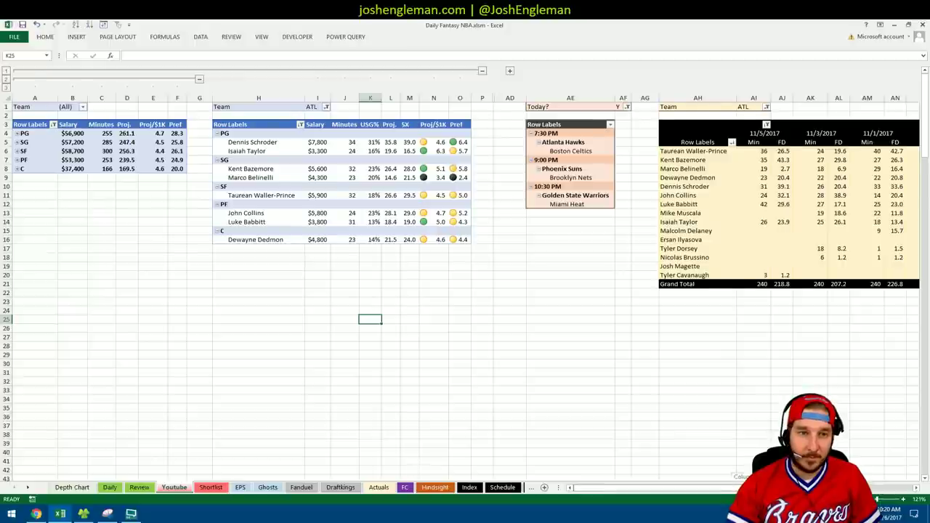
scroll(465, 290, right, 6)
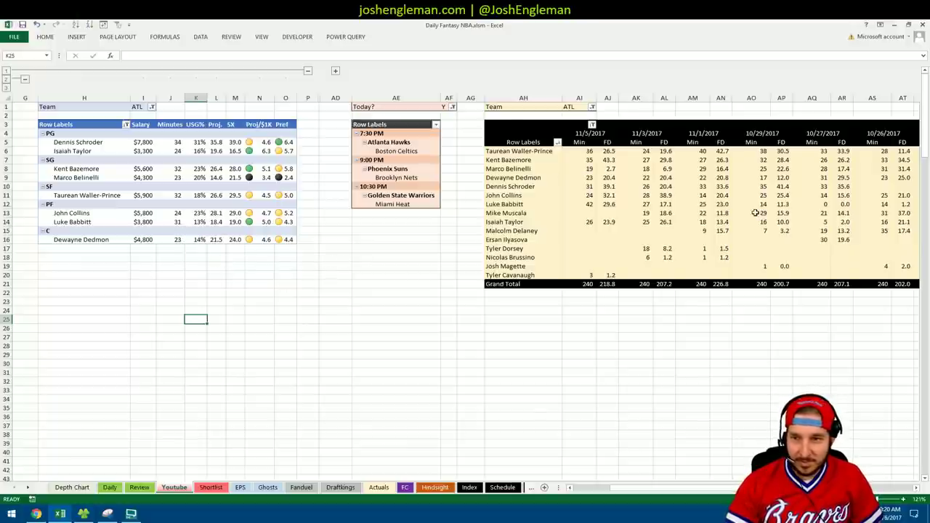
click(819, 177)
double_click(819, 177)
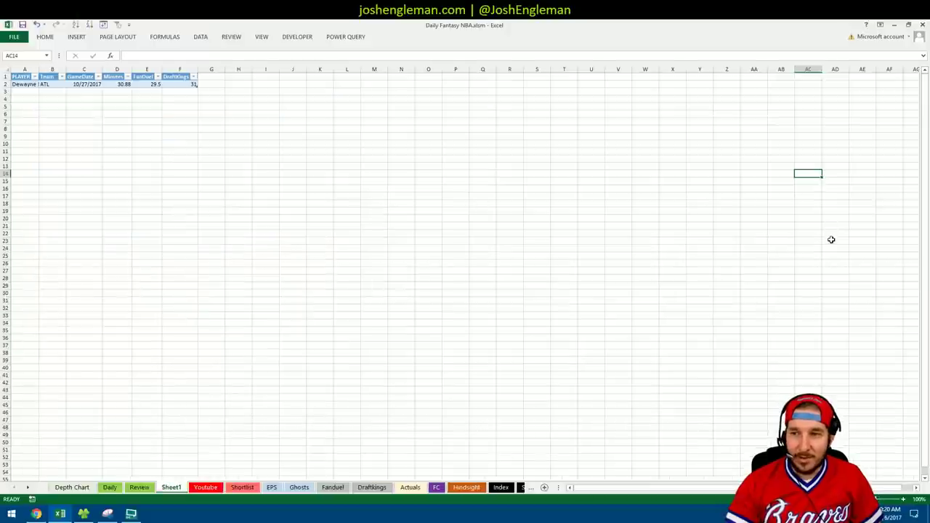
right_click(186, 486)
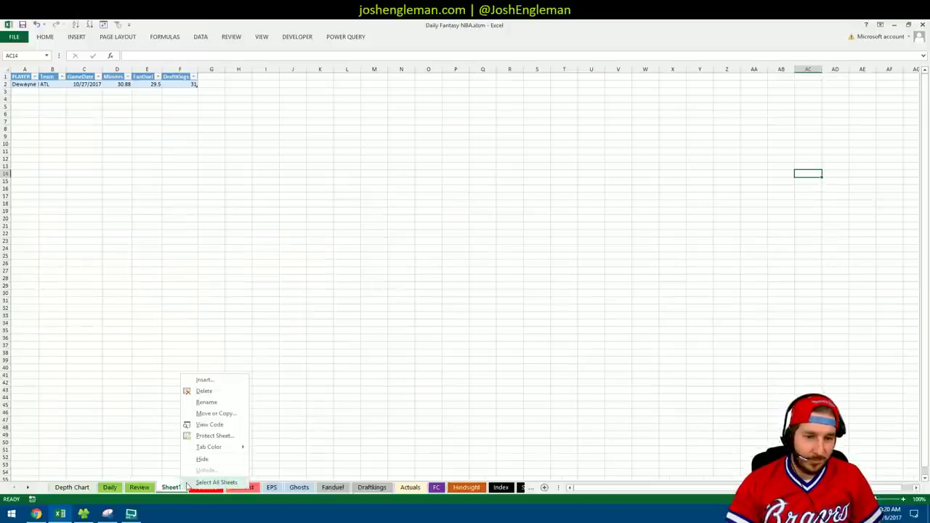
click(204, 391)
click(436, 291)
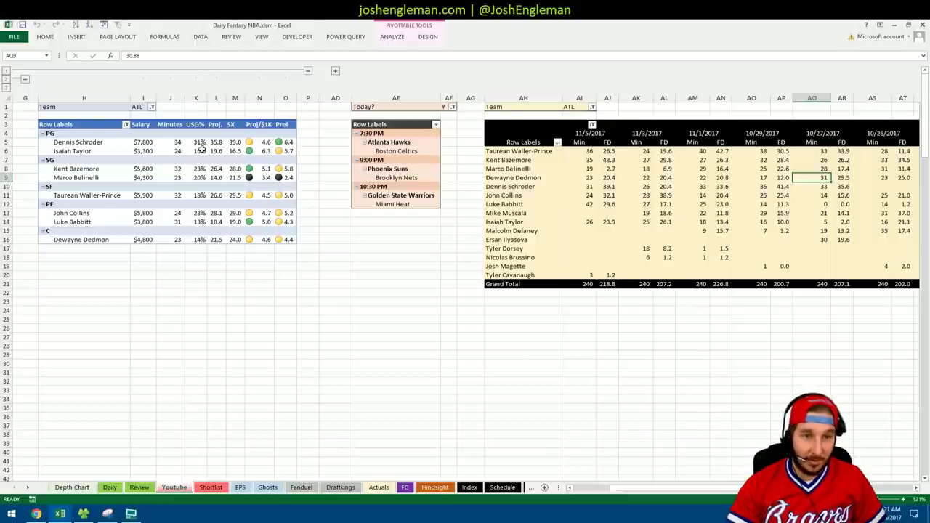
Step: Expand the collapsed DraftKings columns, filter that table's team to ATL, and check Luke Babbitt's 11/5/2017 minutes in the game log
click(335, 71)
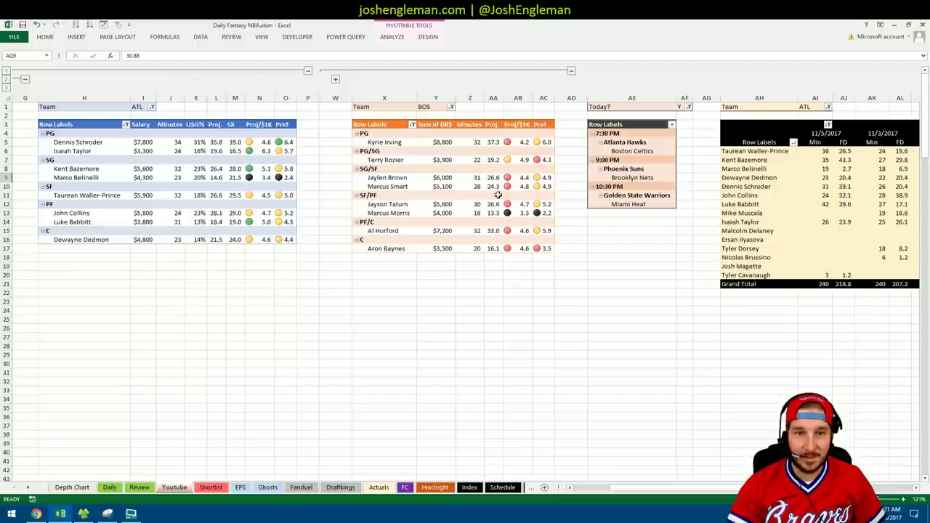
click(452, 107)
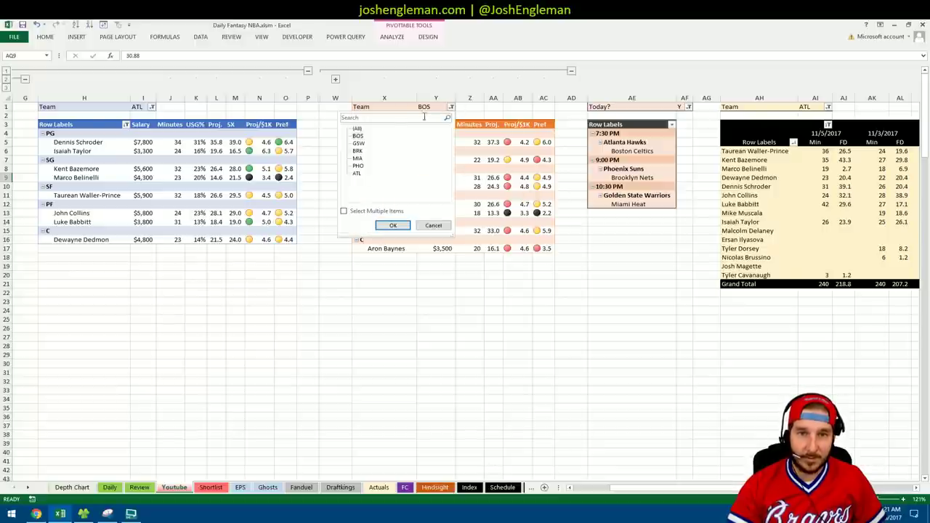
click(357, 173)
click(393, 225)
click(498, 320)
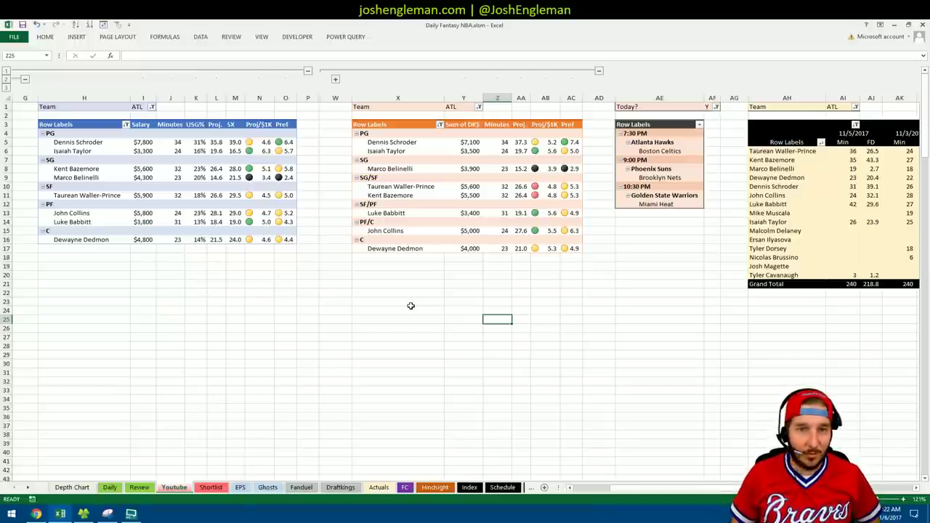
click(853, 206)
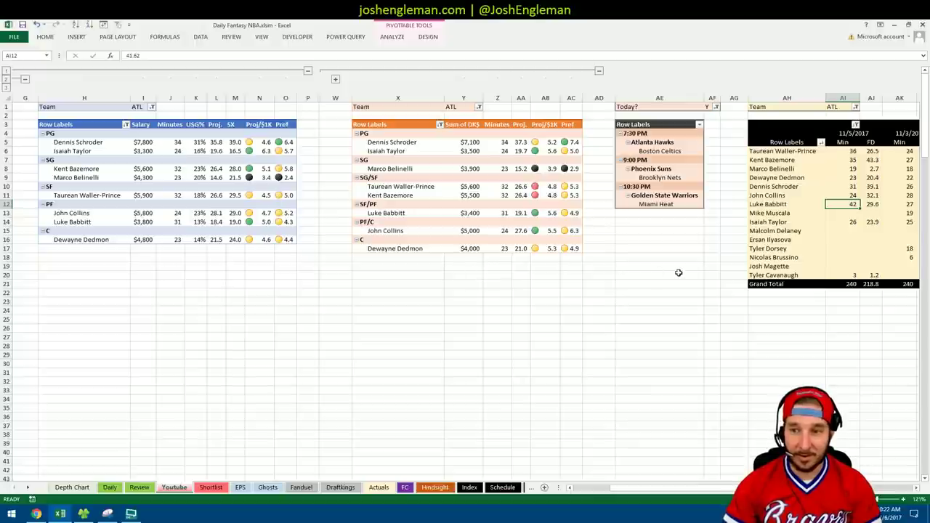
click(462, 300)
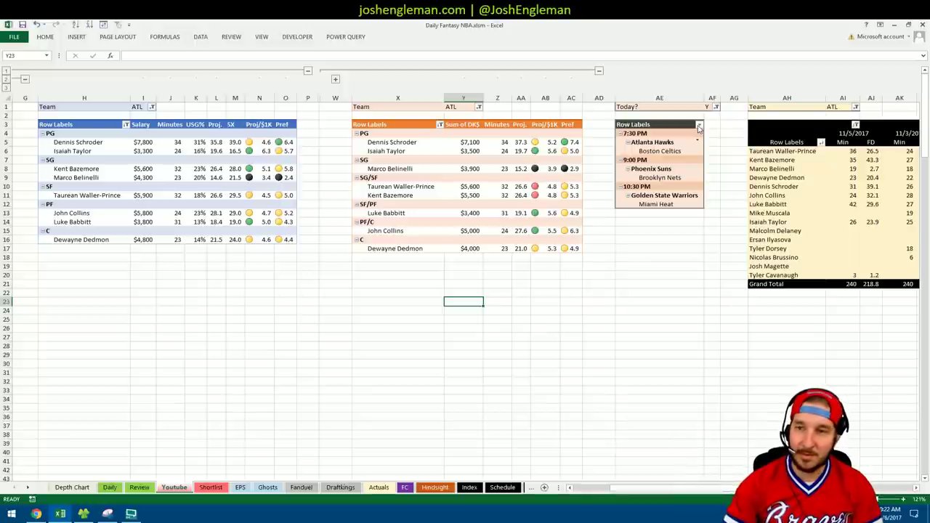
Step: Filter both player projection tables, the blue Salary table and the orange DK$ table, to team BOS
click(152, 107)
click(62, 138)
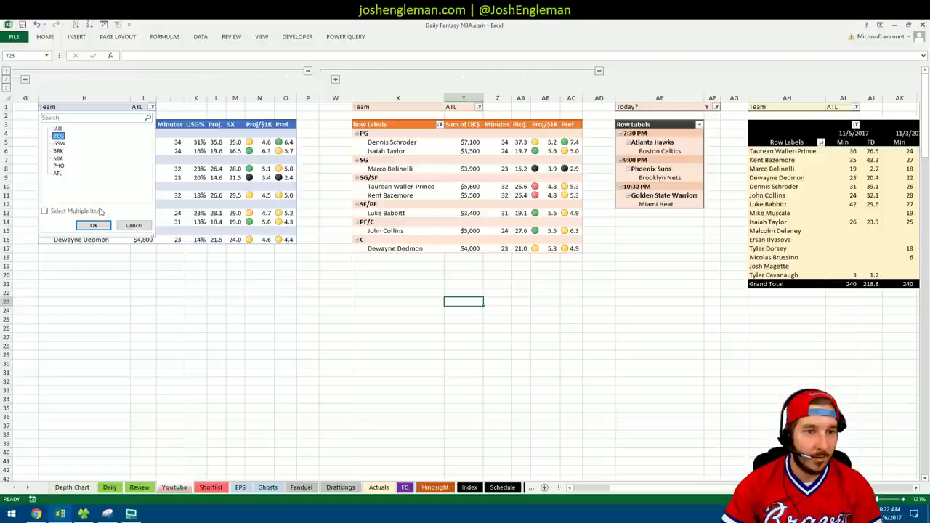
click(94, 226)
click(452, 108)
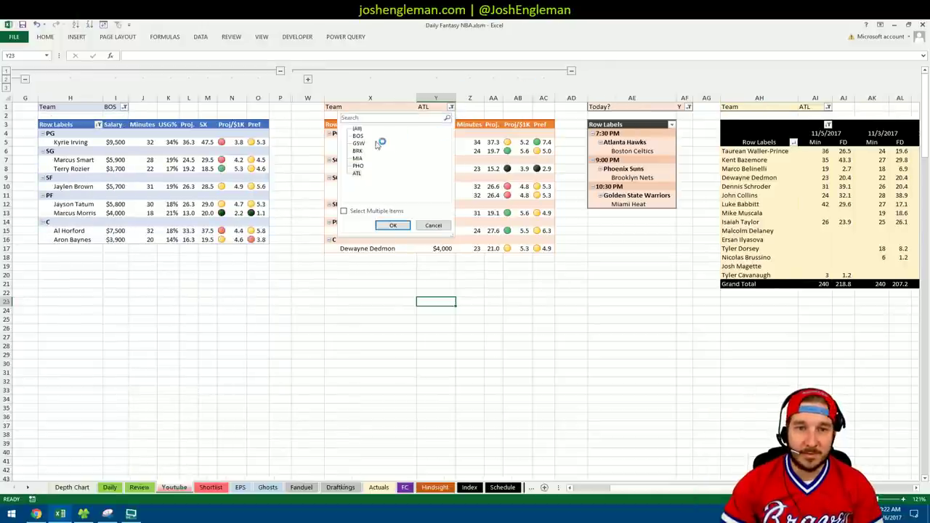
click(361, 138)
click(389, 225)
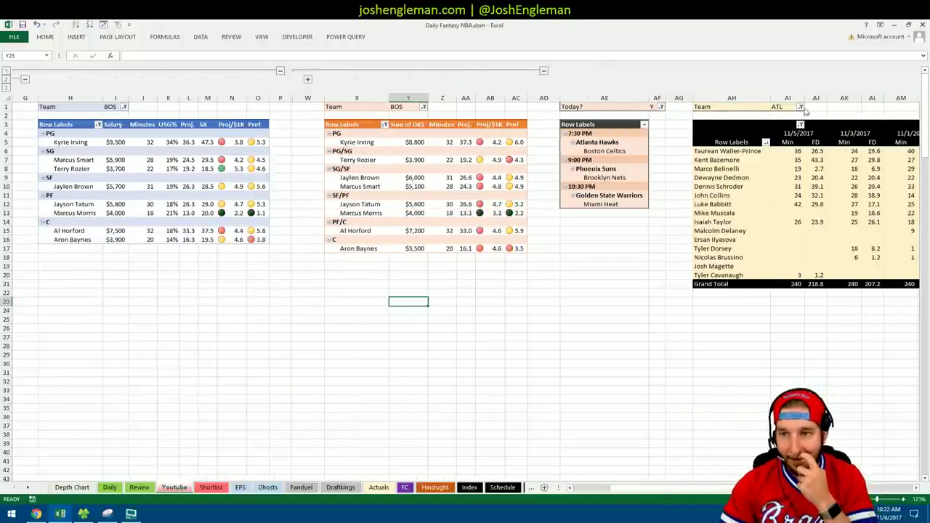
Step: Filter the game log table to team BOS and review the Boston players' recent minutes and fantasy points
click(801, 107)
click(707, 144)
click(740, 225)
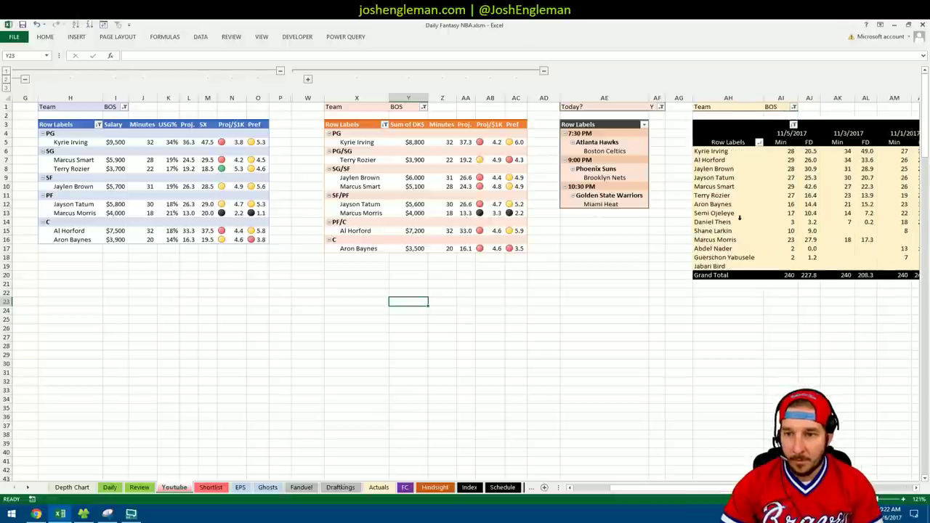
click(574, 328)
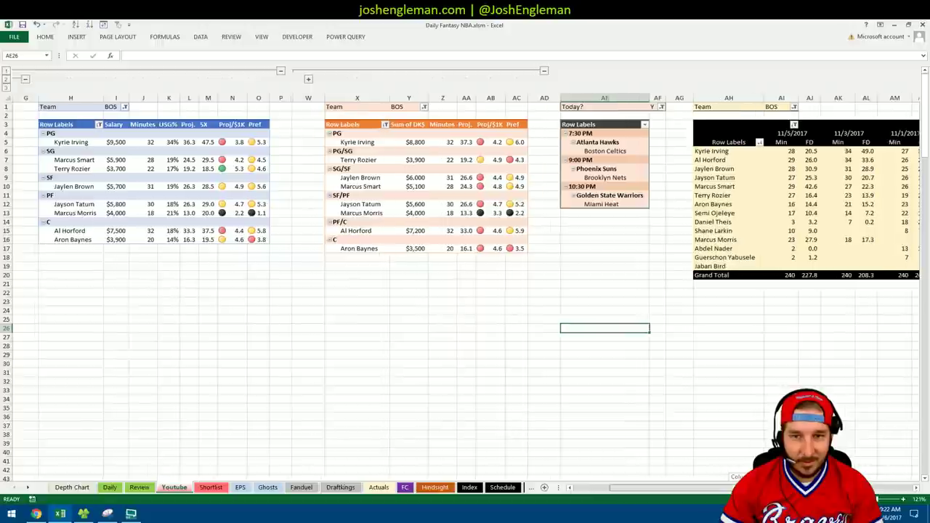
scroll(677, 258, right, 3)
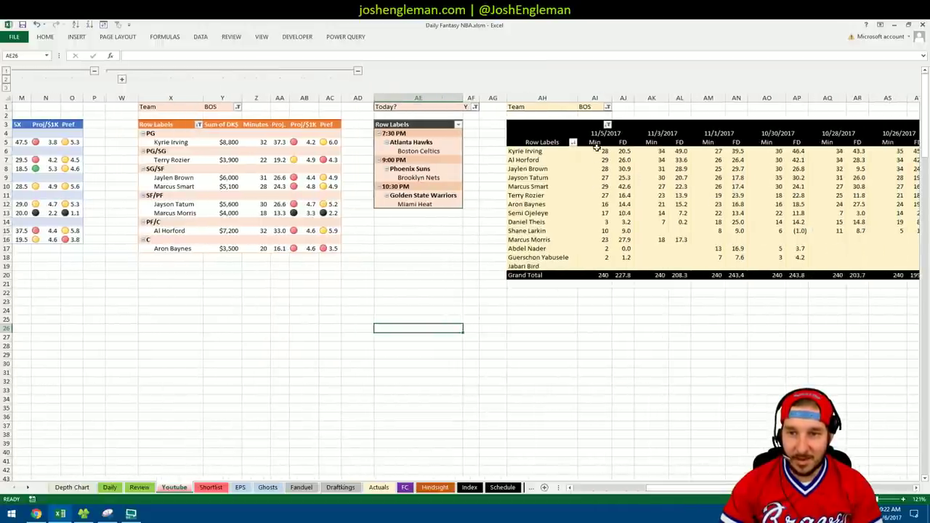
scroll(703, 487, left, 3)
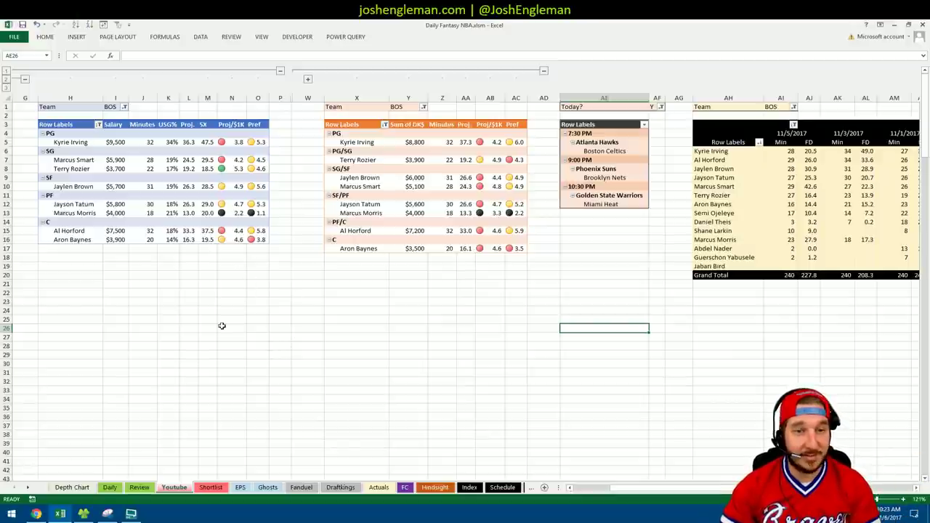
Step: Switch to the Snipping Tool to review the captured FanDuel lineup, and return to the Excel workbook
mouse_move(109, 515)
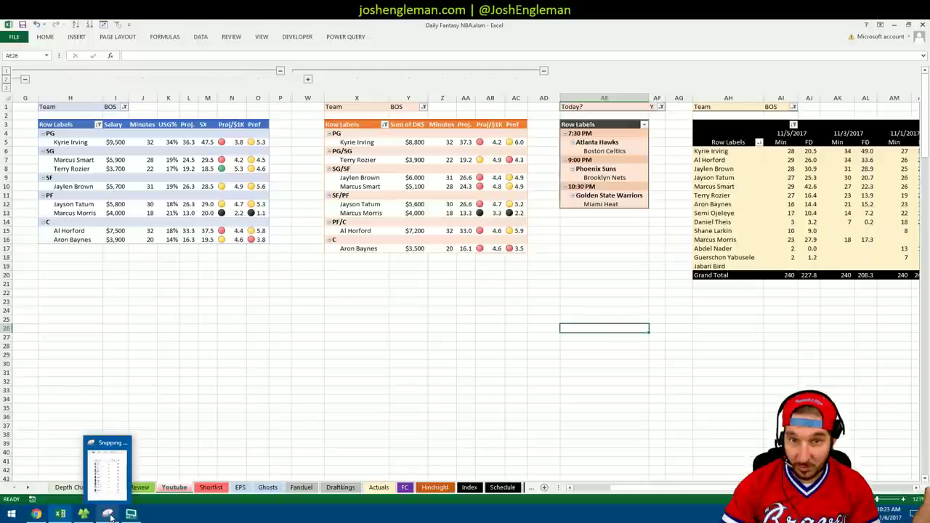
click(108, 514)
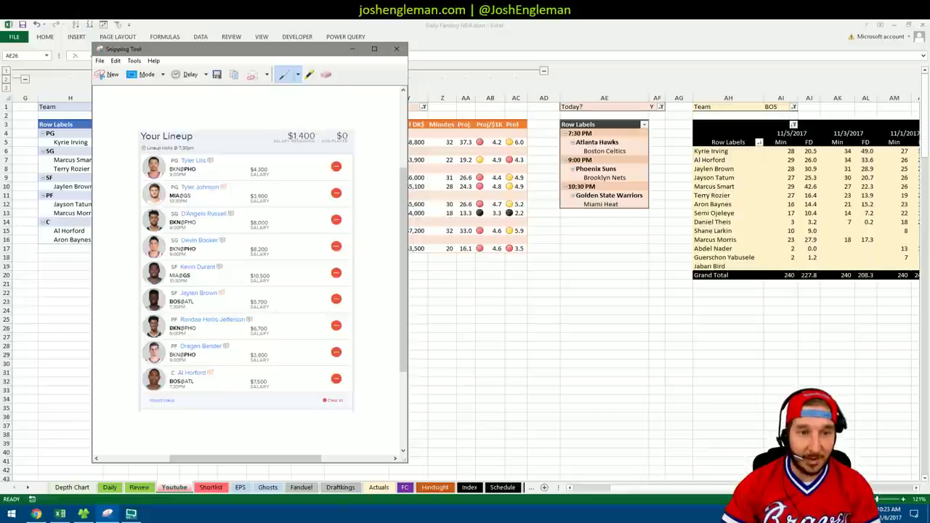
click(469, 342)
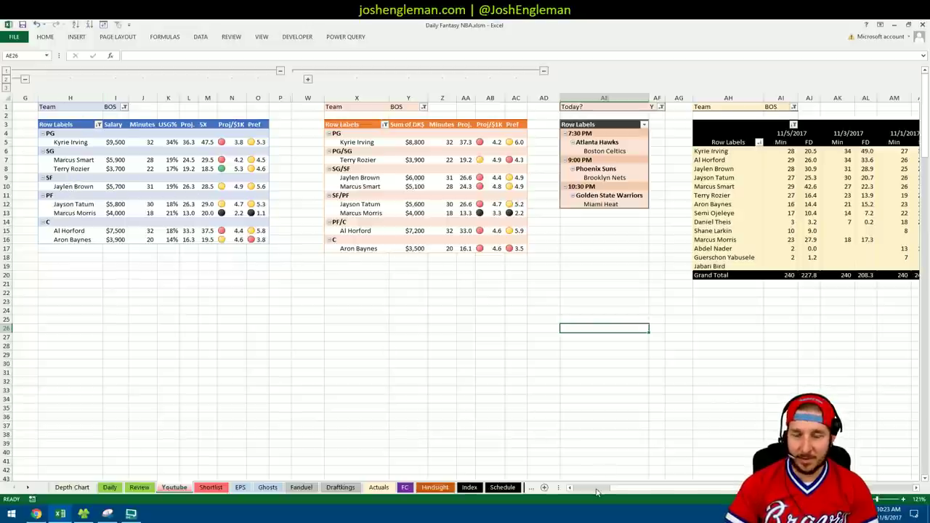
Step: Expand the SF group in the all-teams table, compare Jaylen Brown's salary and projections with the other small forwards, and collapse the group
drag(596, 493, 588, 490)
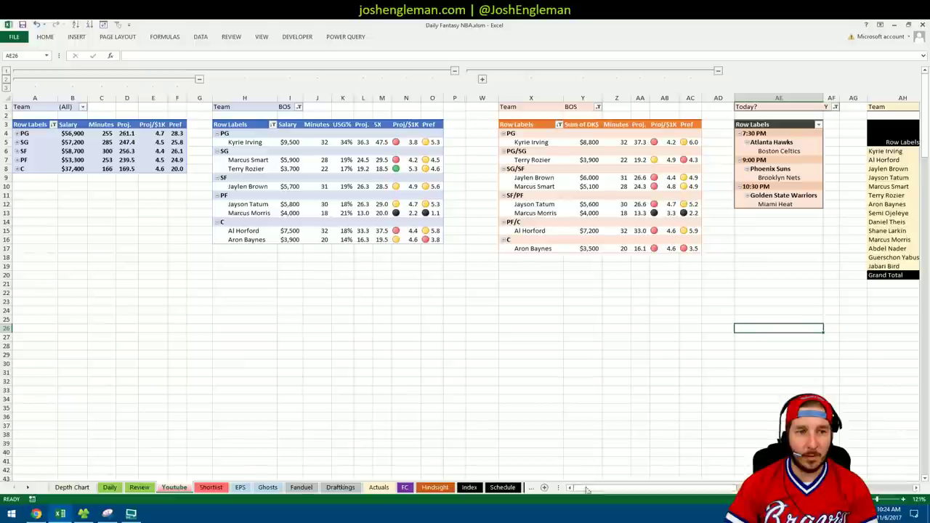
click(17, 150)
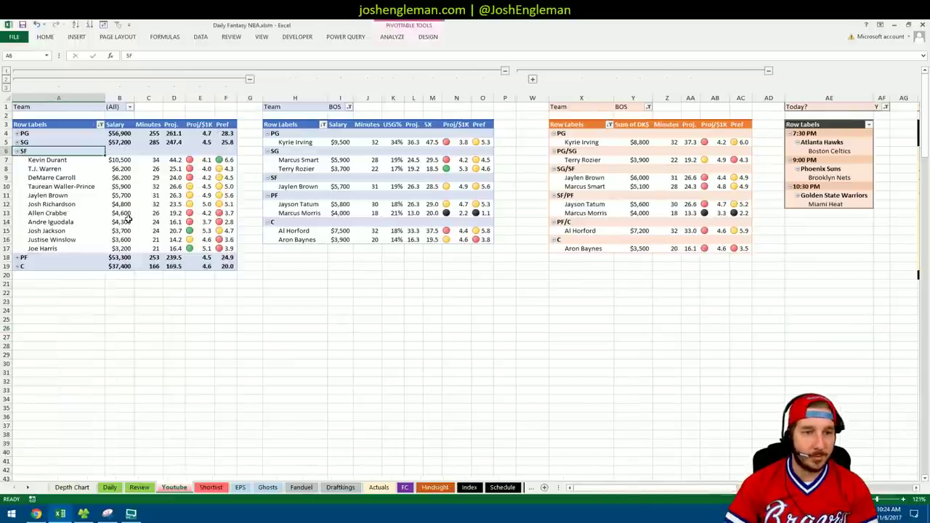
drag(51, 192, 228, 197)
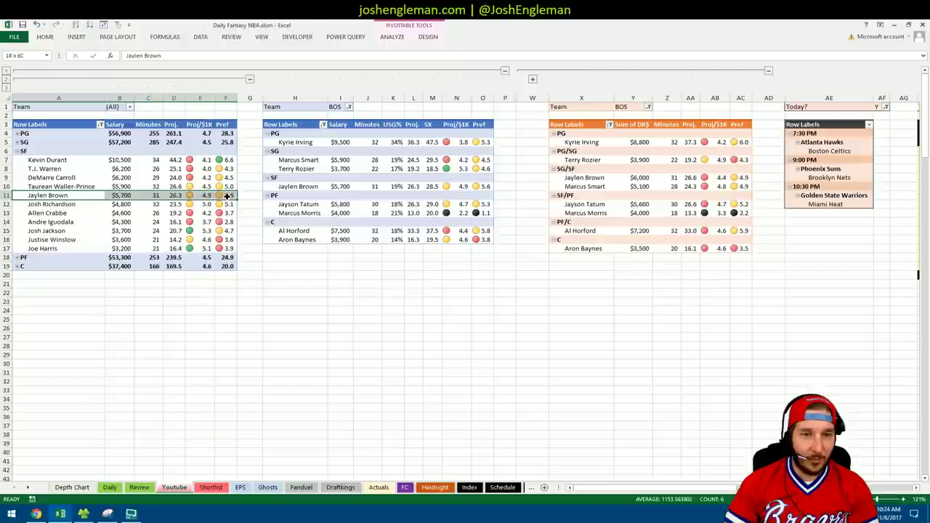
click(122, 196)
drag(126, 168, 131, 212)
click(125, 195)
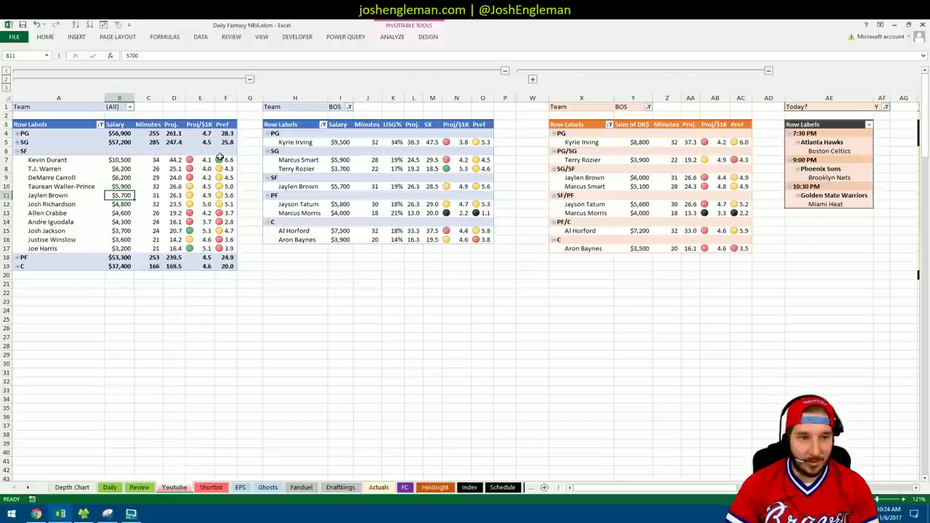
click(70, 169)
click(148, 193)
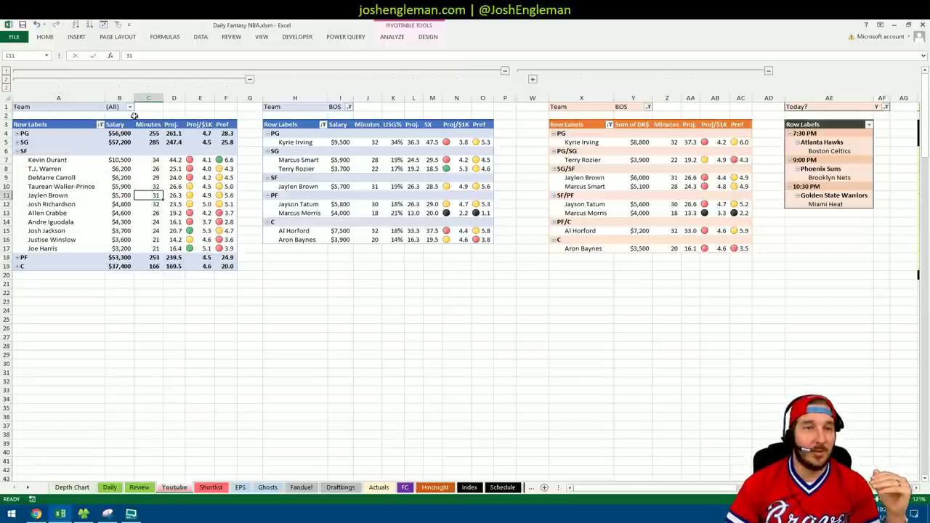
click(18, 152)
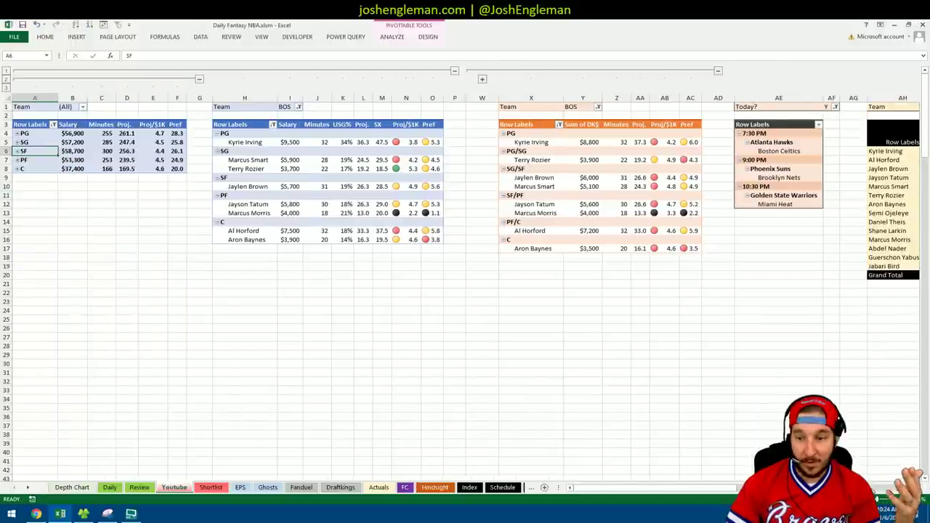
Step: Examine Kyrie Irving's and Terry Rozier's SX values, Rozier's salary, and the Boston players' past games in the game log
drag(683, 488, 708, 494)
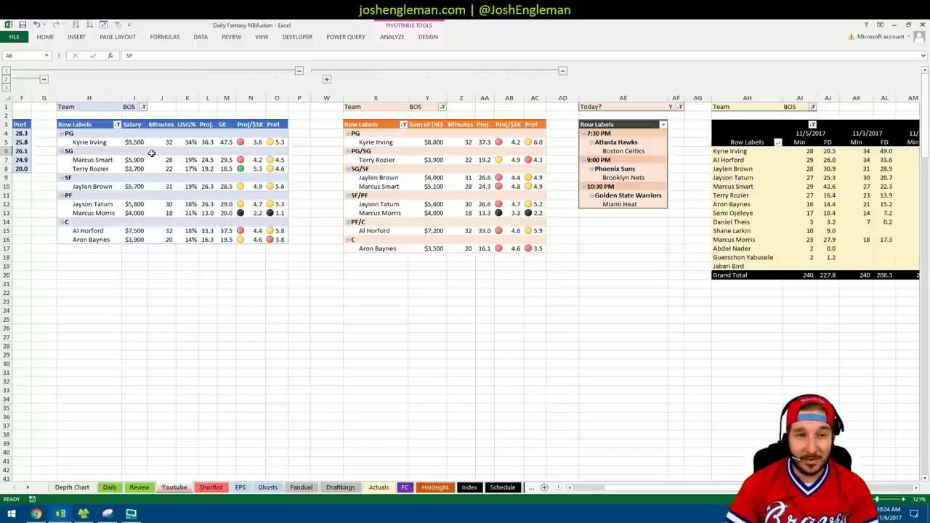
click(227, 142)
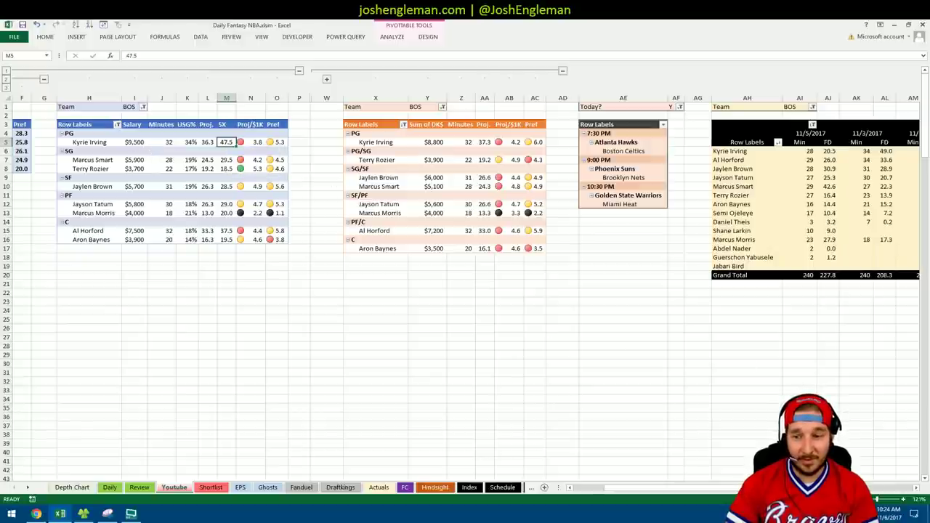
mouse_move(662, 487)
mouse_down()
mouse_move(713, 488)
mouse_move(665, 488)
mouse_up()
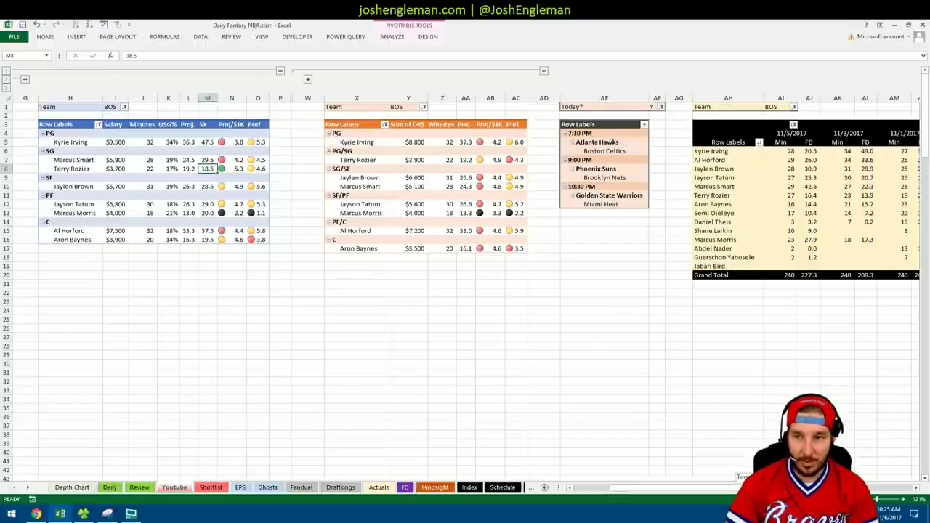
scroll(606, 220, right, 5)
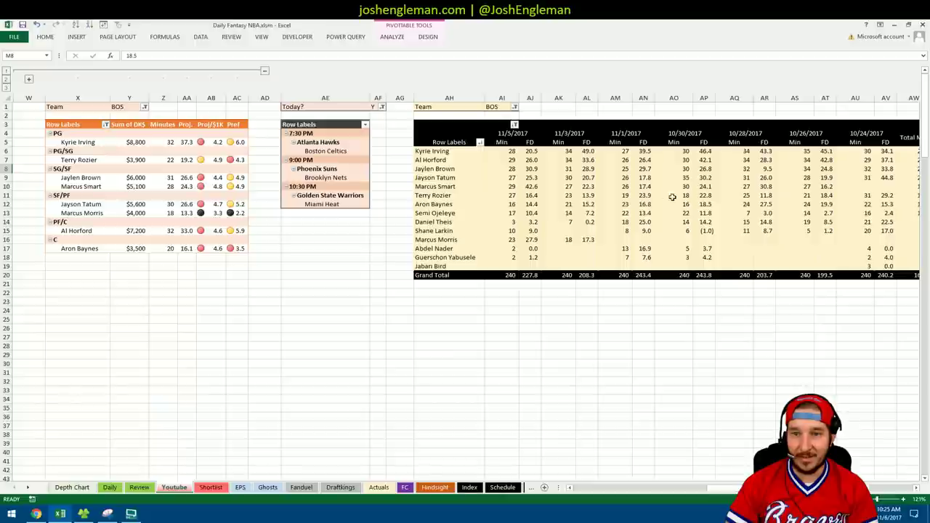
drag(716, 488, 618, 489)
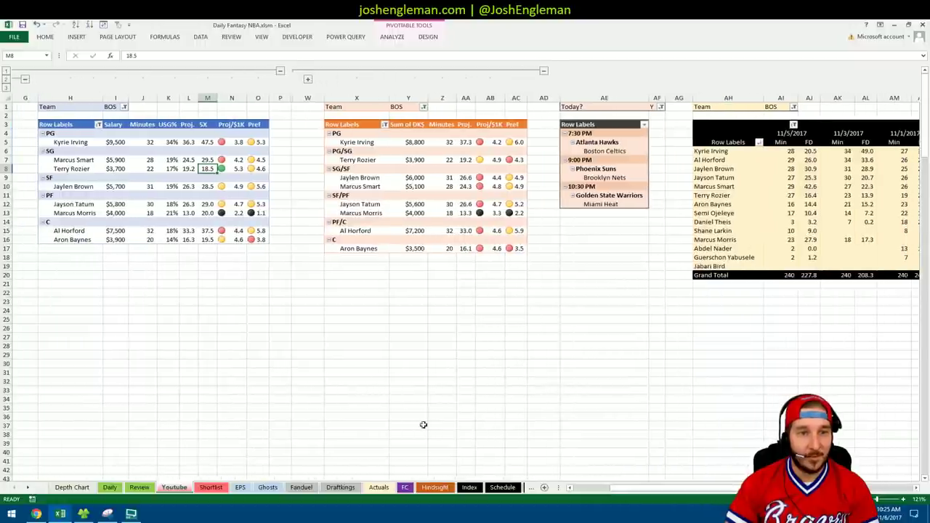
click(149, 169)
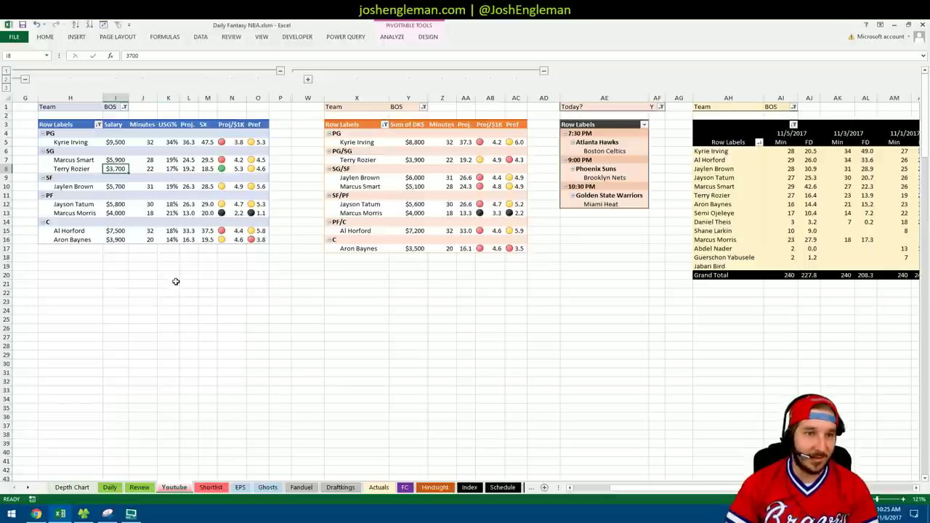
click(144, 279)
click(182, 259)
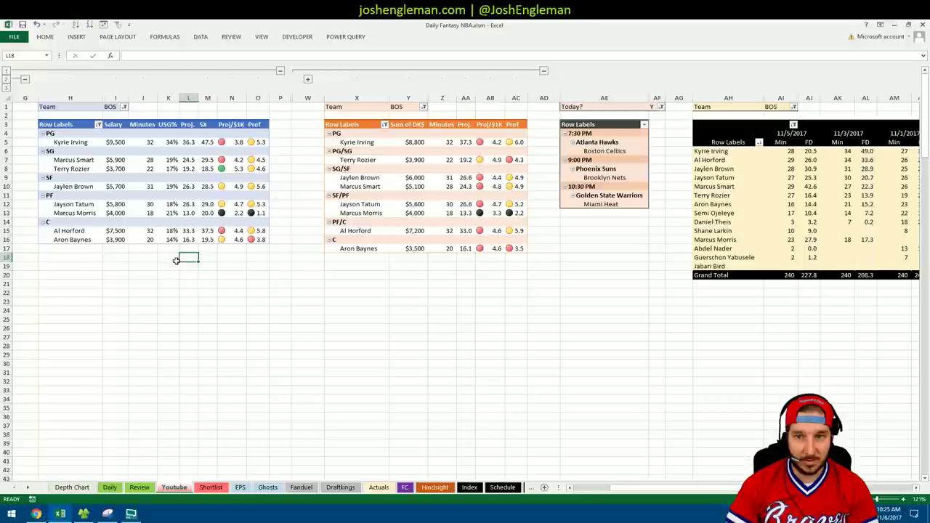
Step: Filter the FanDuel salary and projection table to team PHO
click(380, 275)
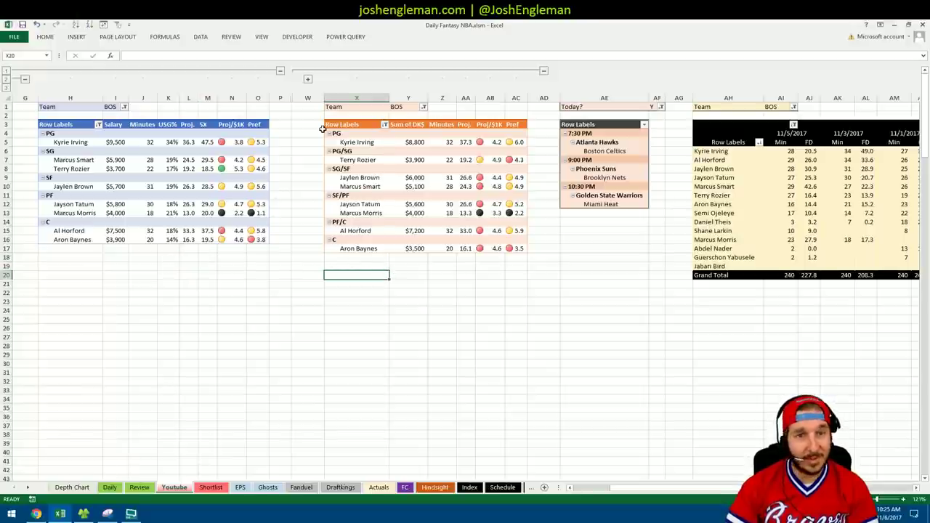
click(124, 107)
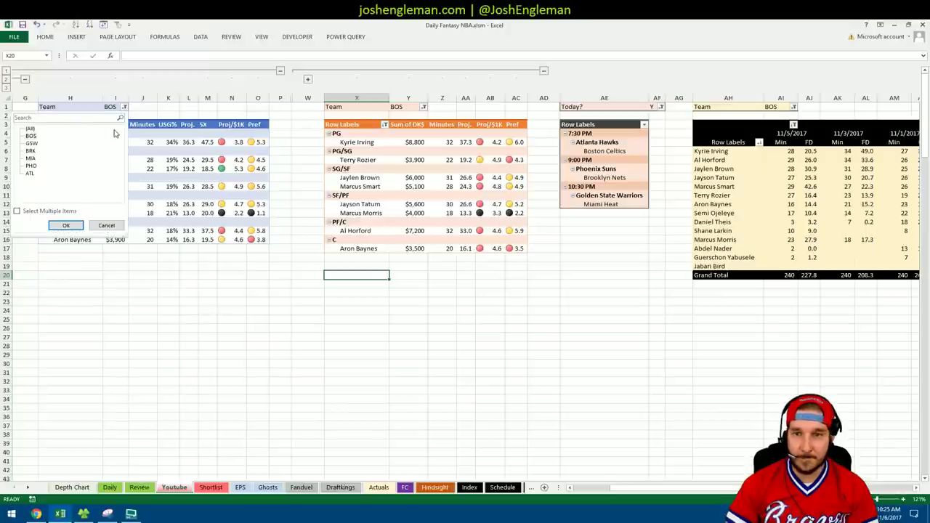
click(32, 166)
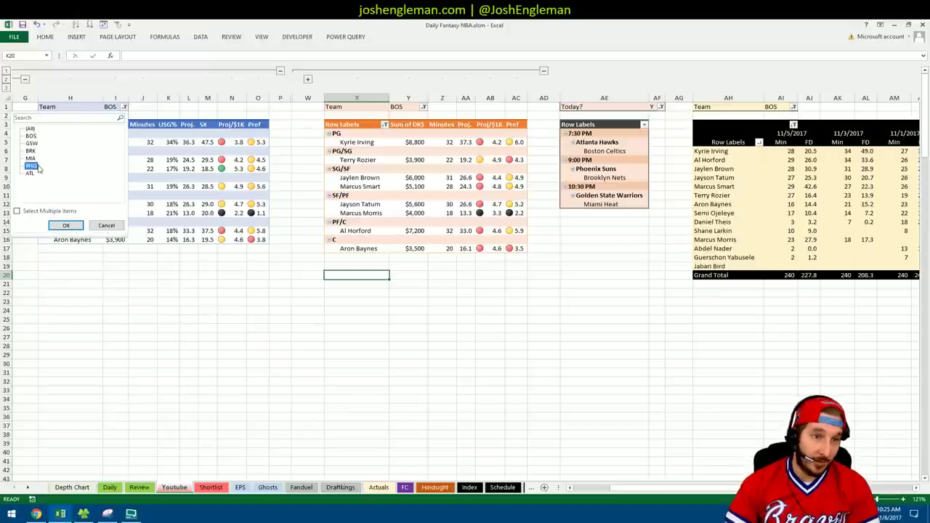
click(65, 226)
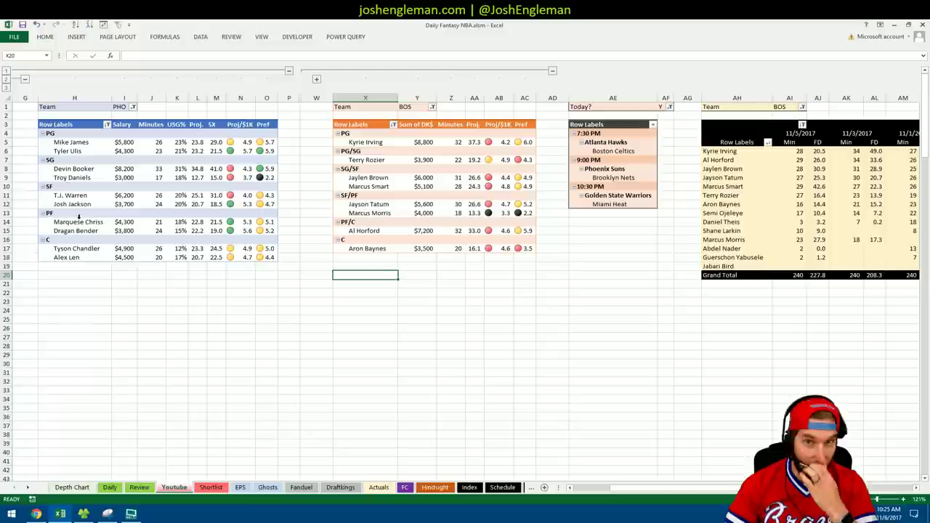
Step: Filter the DraftKings projection table to team BRK
click(432, 107)
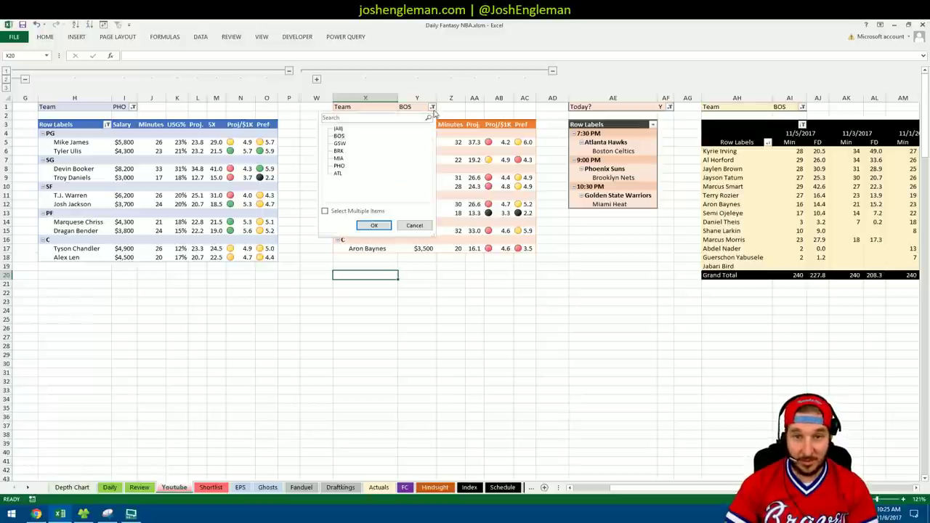
click(339, 151)
click(374, 225)
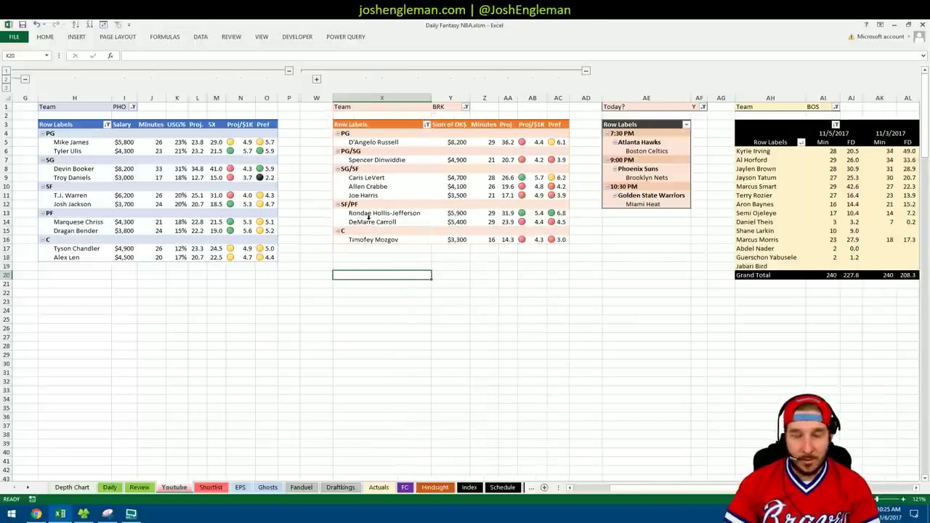
click(457, 258)
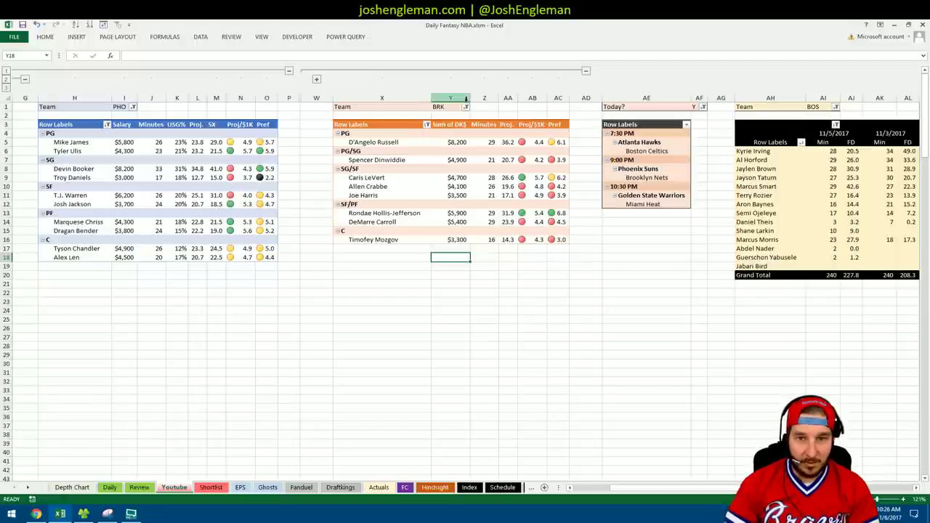
Step: Filter the DraftKings projection table to team PHO
click(467, 107)
click(372, 166)
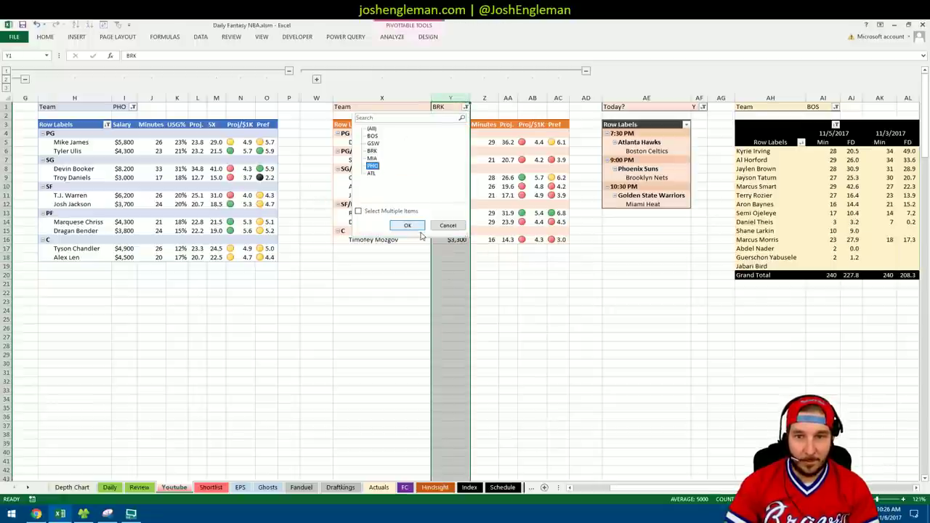
click(408, 225)
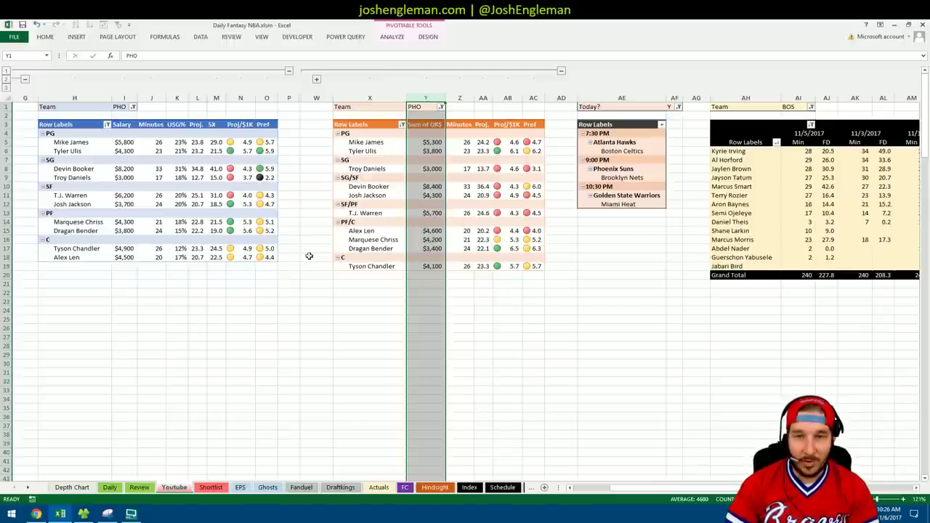
click(498, 309)
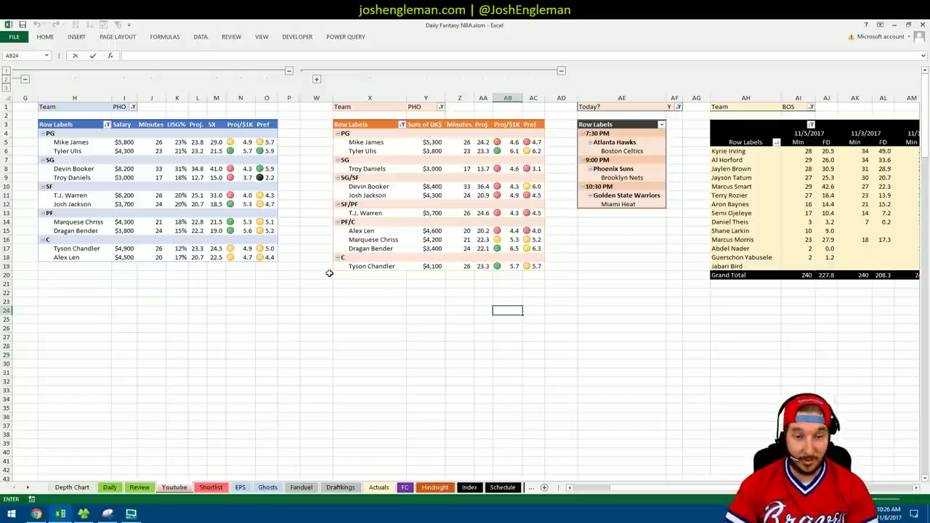
Step: Filter the game log table to team PHO
click(811, 107)
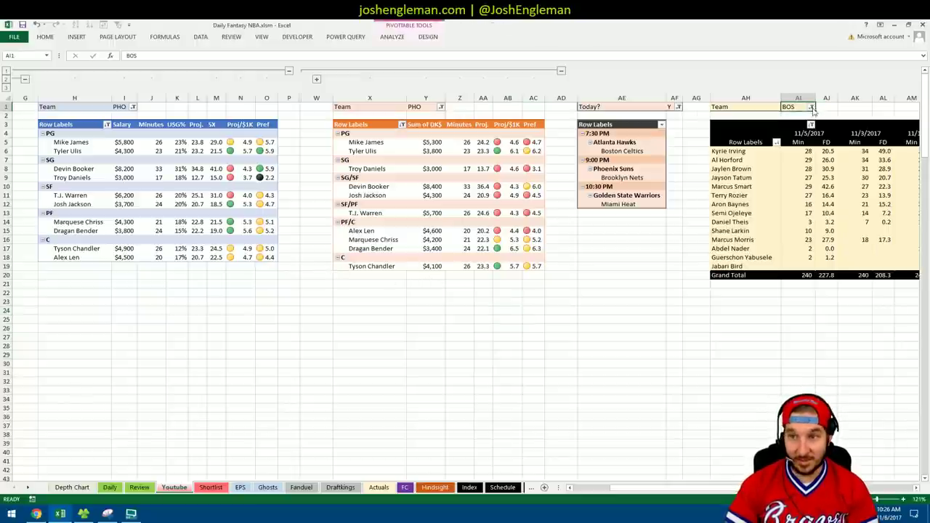
drag(807, 133, 809, 174)
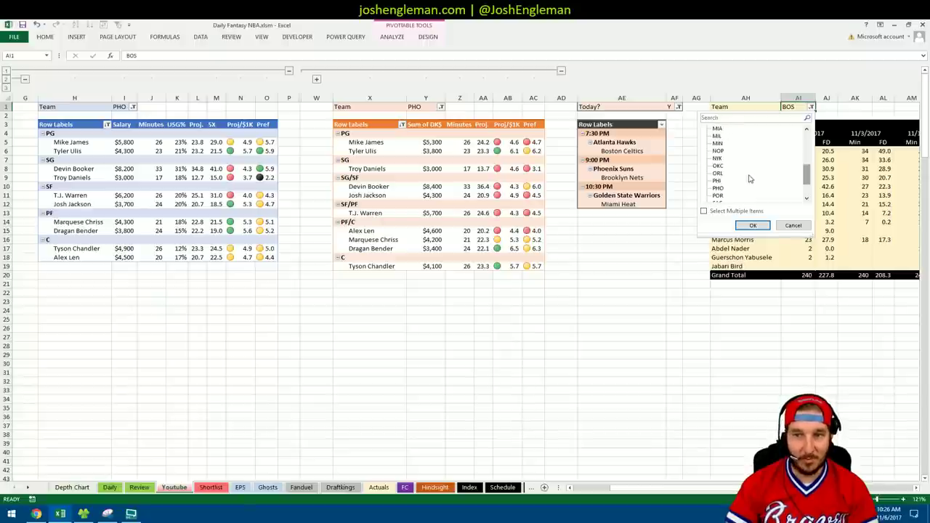
click(753, 226)
Step: Review the captured lineup in the Snipping Tool, and compare Tyler Ulis's projected minutes with his 11/5/2017 minutes in the Excel game log
click(108, 514)
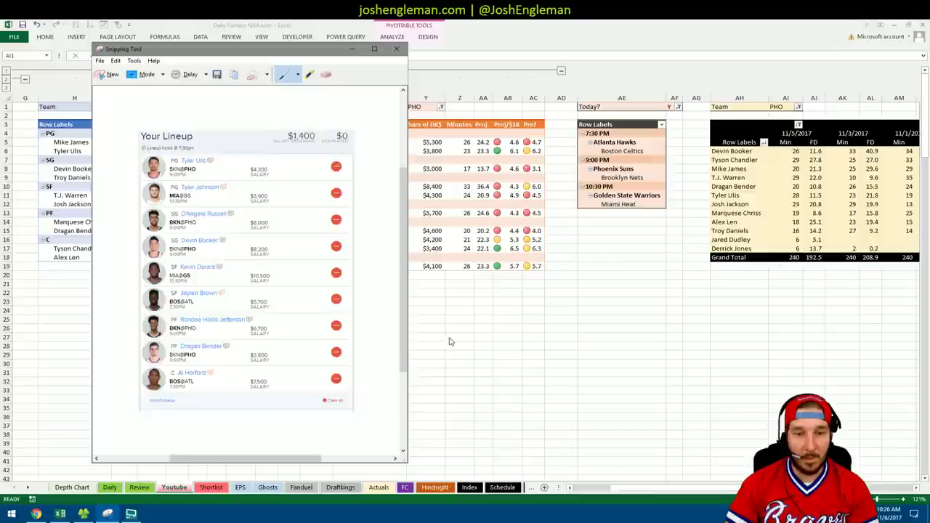
key(alt+F4)
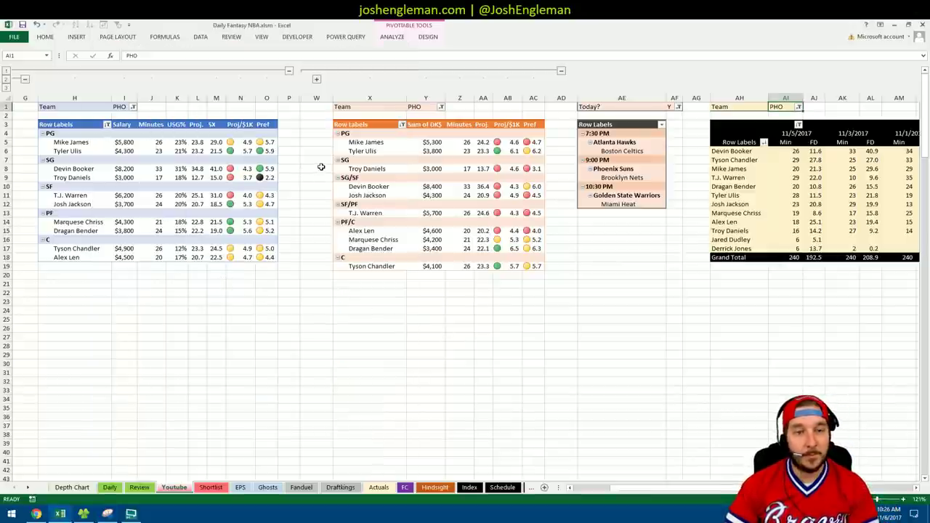
click(159, 151)
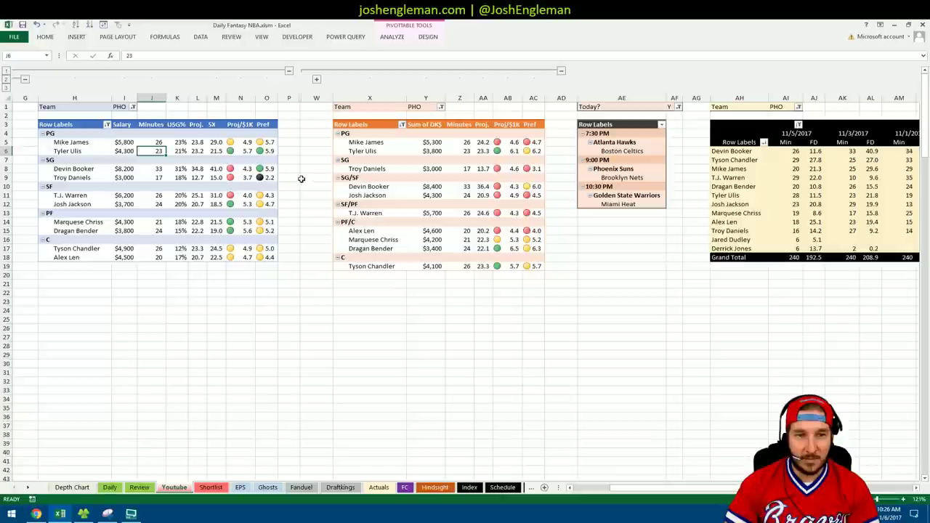
drag(699, 493, 699, 493)
click(796, 195)
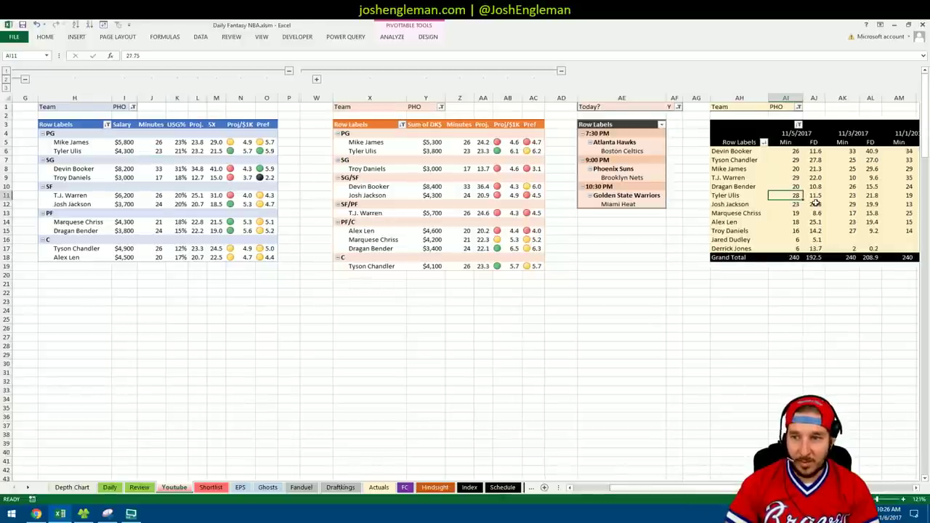
double_click(818, 196)
right_click(178, 487)
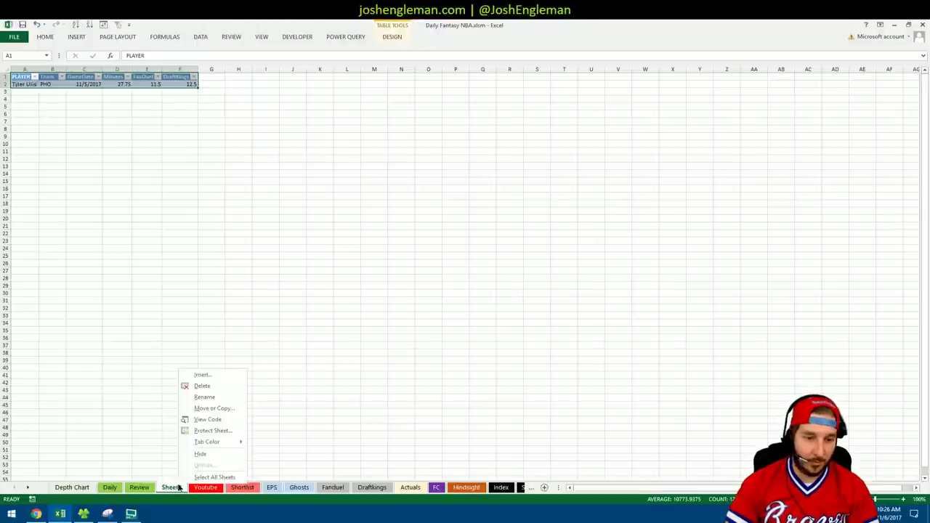
click(212, 387)
click(447, 290)
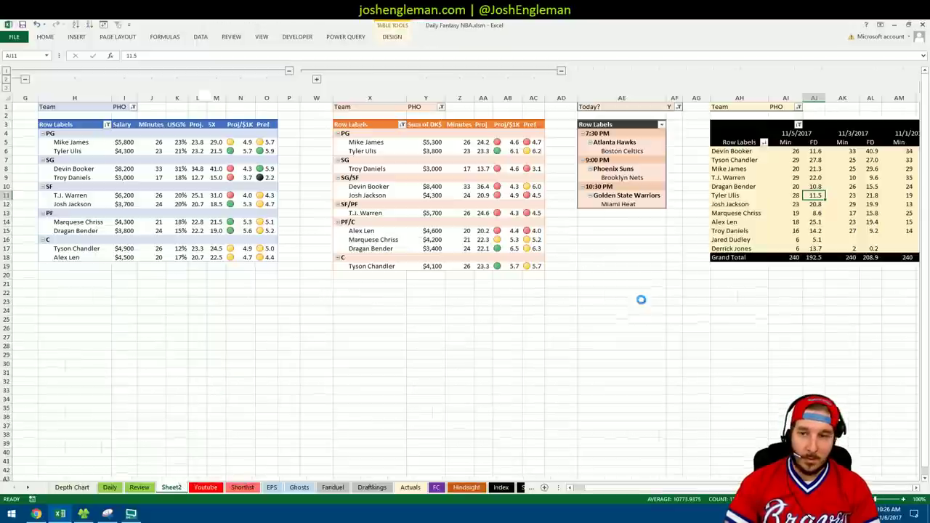
Step: Examine the Phoenix players' game logs back to 10/23/2017, and compare the SX values of Dragan Bender and Tyler Ulis
drag(665, 488, 698, 488)
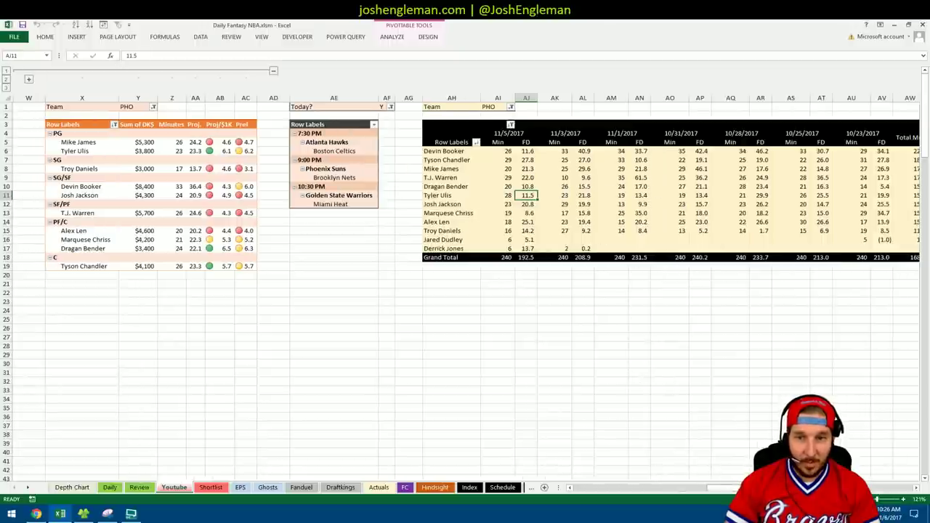
drag(713, 488, 634, 487)
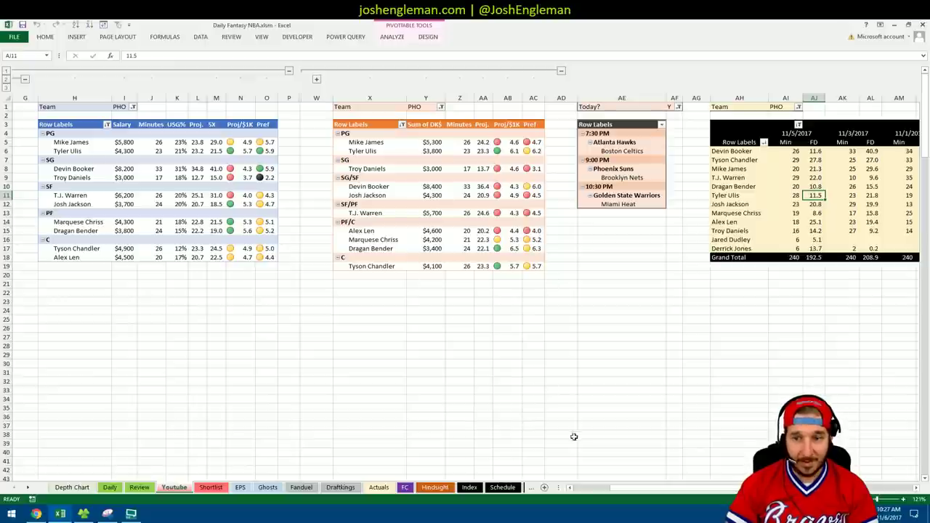
click(215, 231)
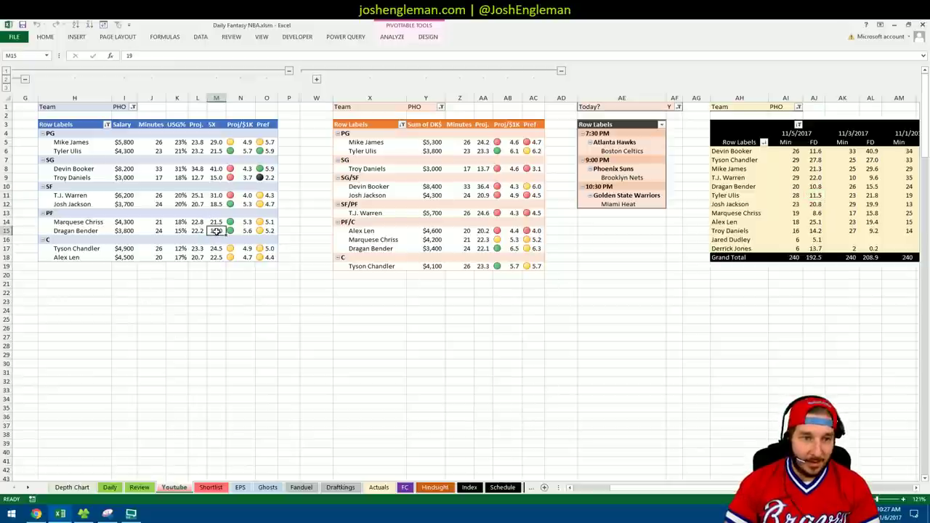
ctrl+click(216, 151)
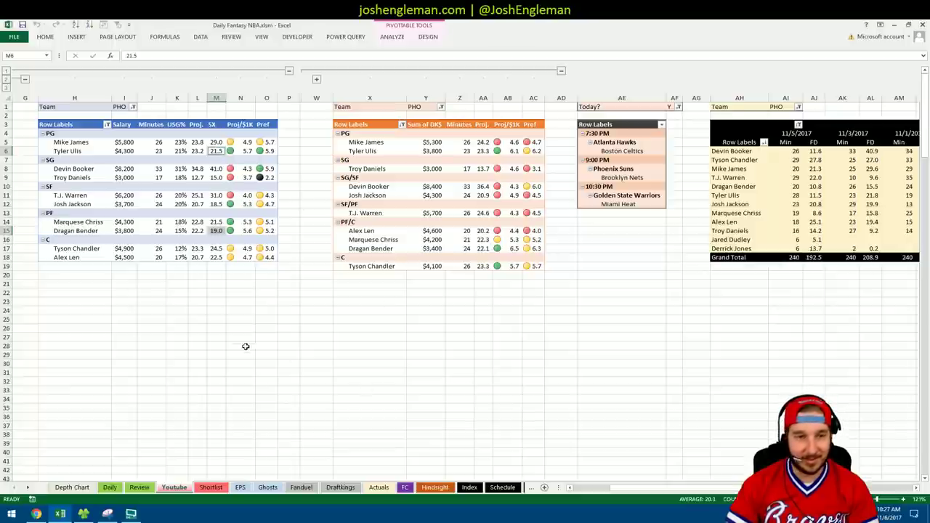
click(233, 293)
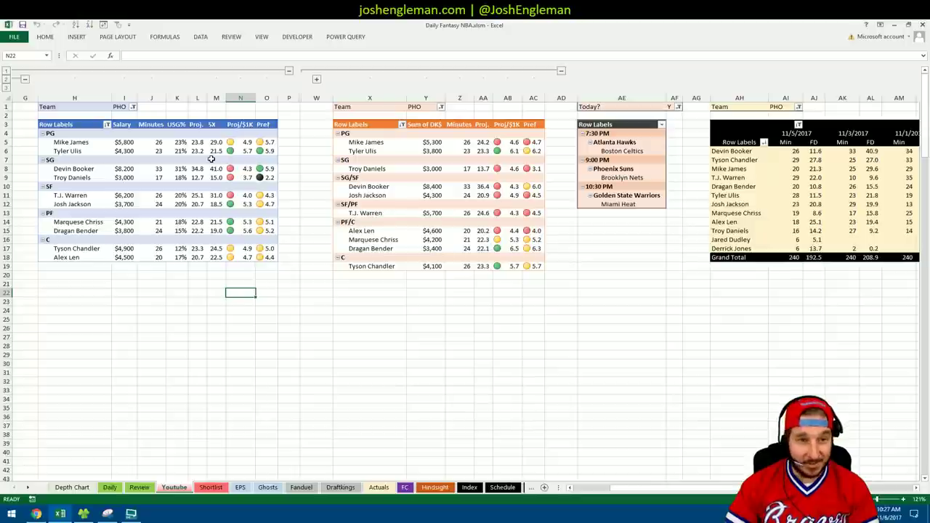
click(221, 274)
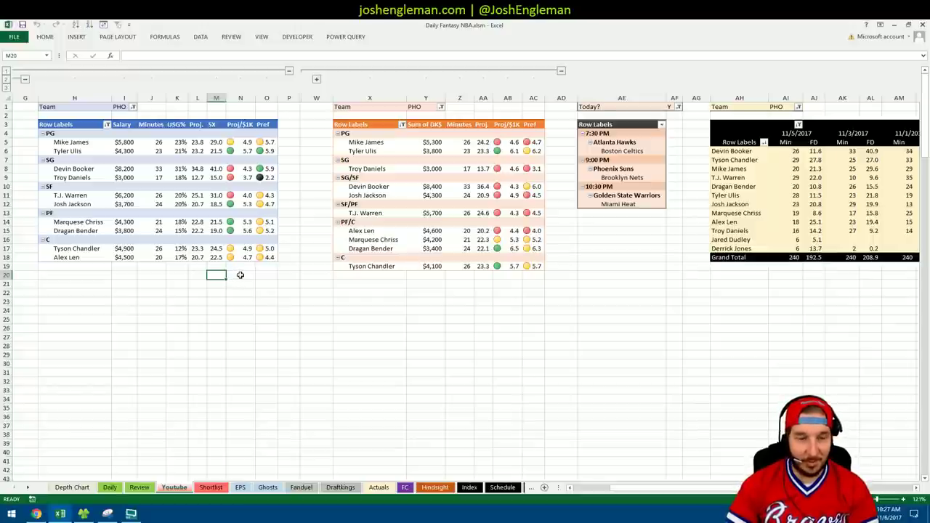
click(244, 275)
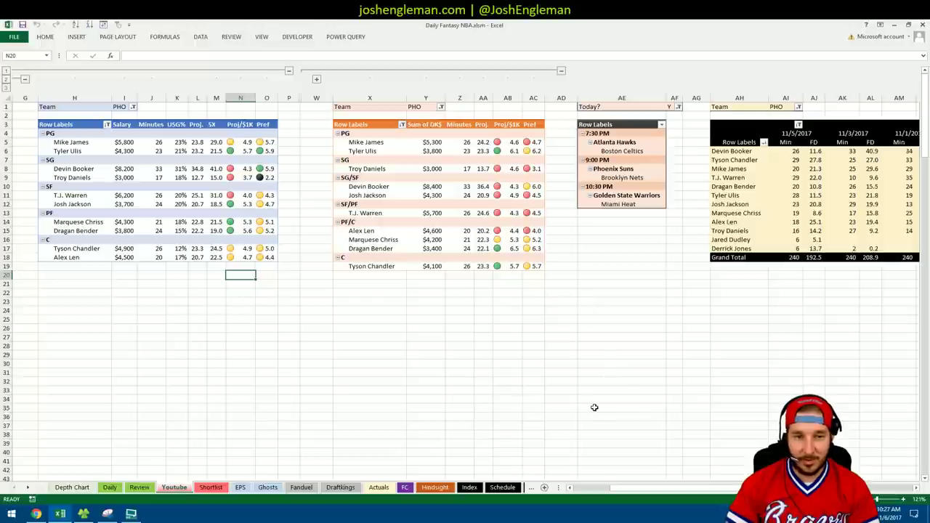
click(442, 283)
click(456, 283)
mouse_move(654, 488)
mouse_down()
mouse_move(691, 490)
mouse_move(644, 493)
mouse_move(657, 492)
mouse_up()
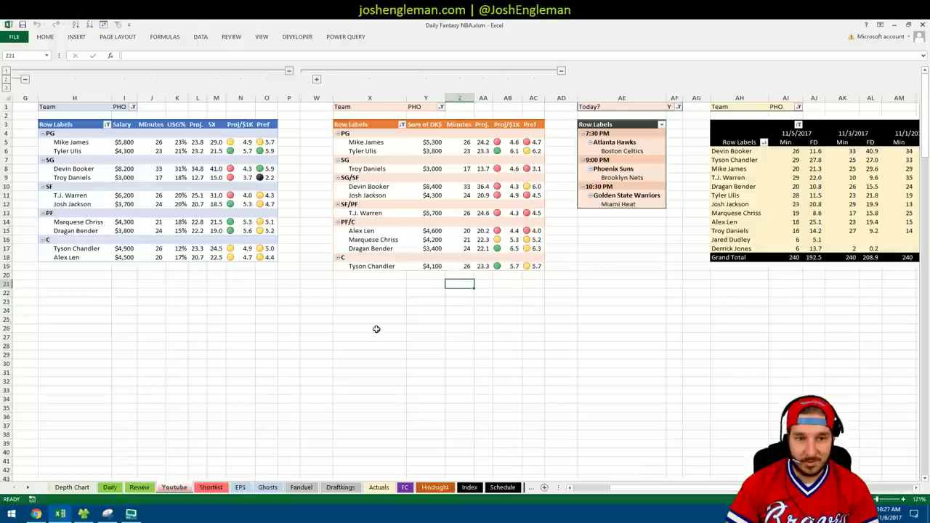
double_click(182, 277)
click(219, 283)
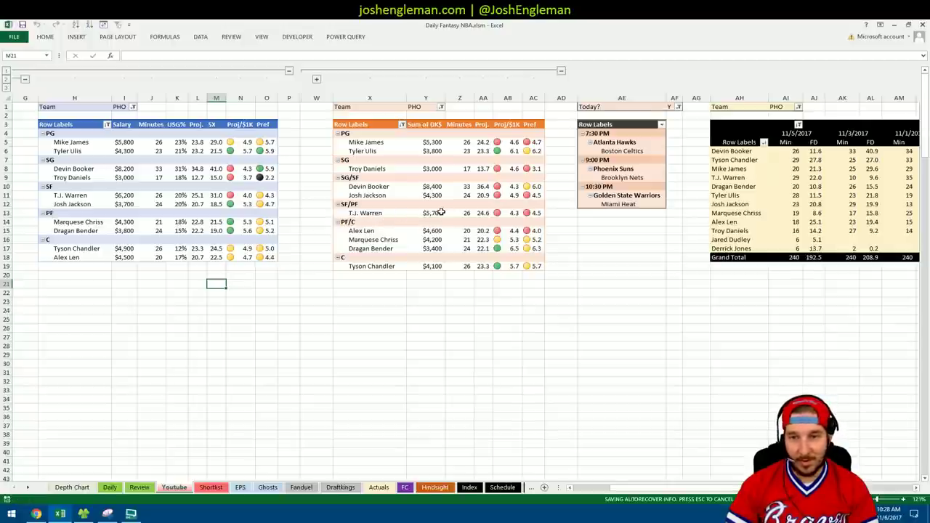
click(457, 319)
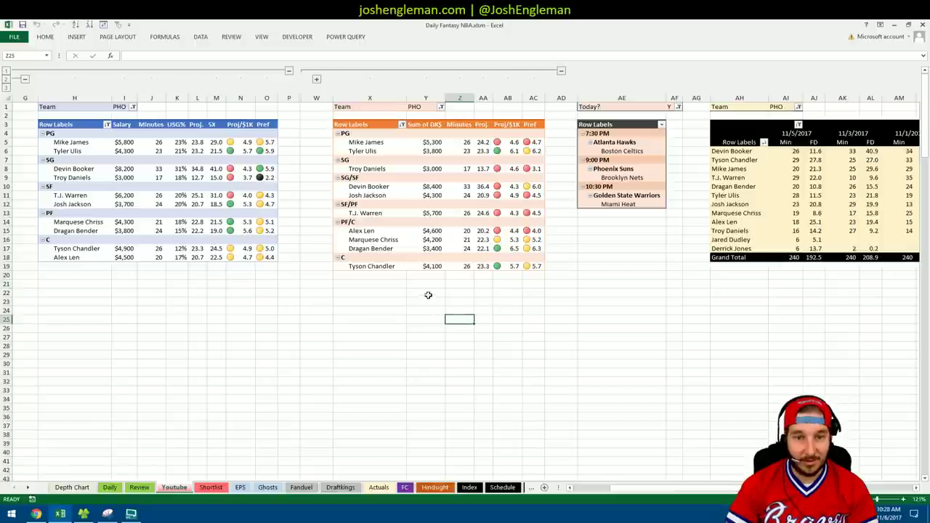
click(430, 284)
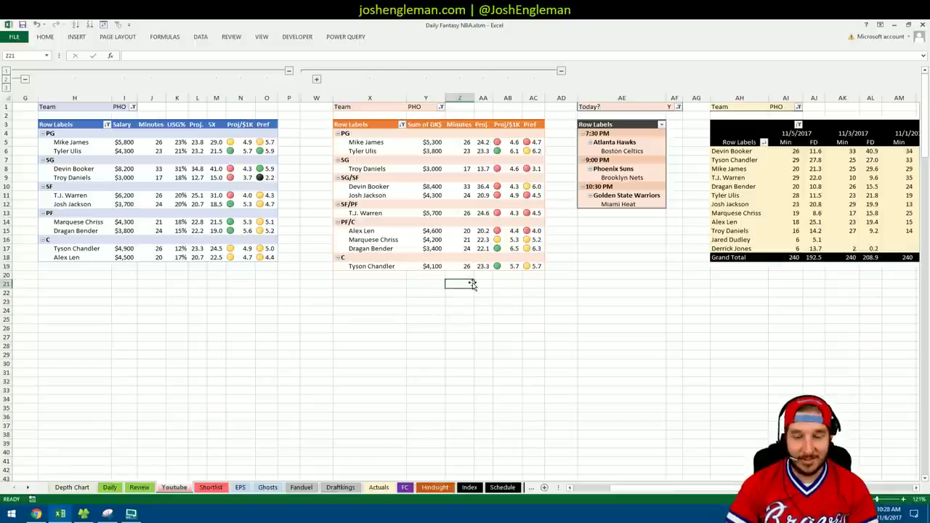
click(433, 284)
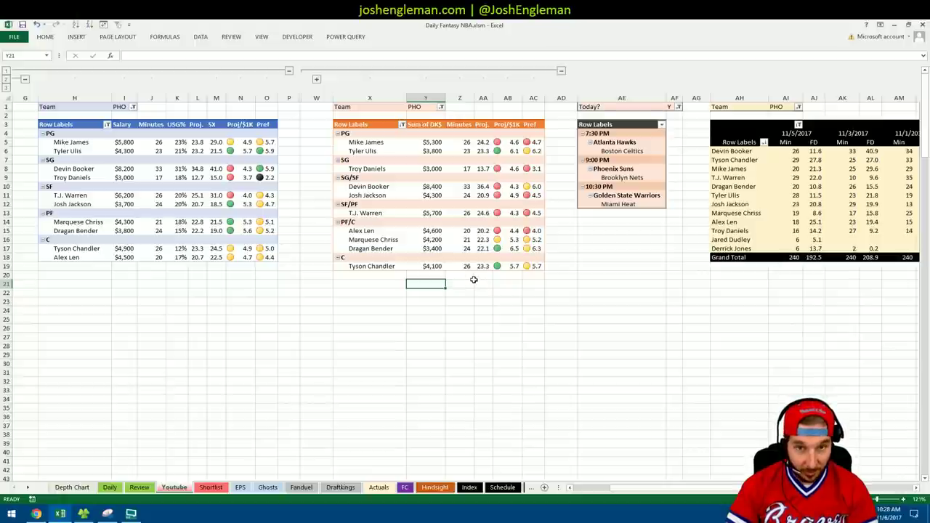
Step: Filter both the FanDuel and the DraftKings projection tables to team BRK
click(133, 107)
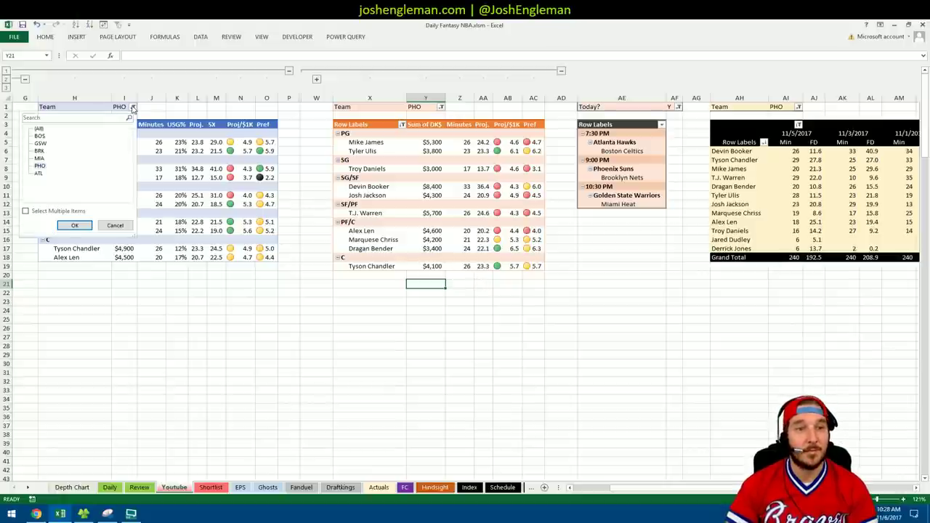
click(39, 150)
click(74, 226)
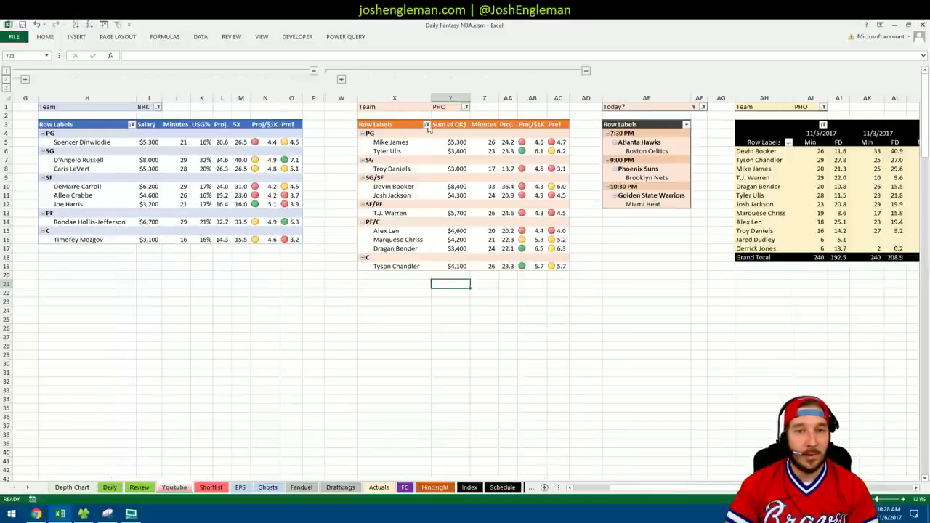
click(466, 108)
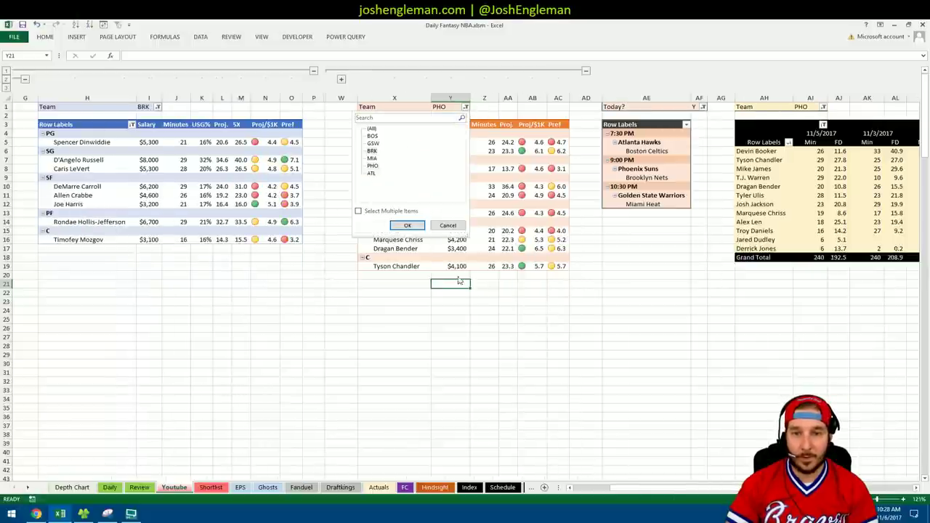
click(420, 225)
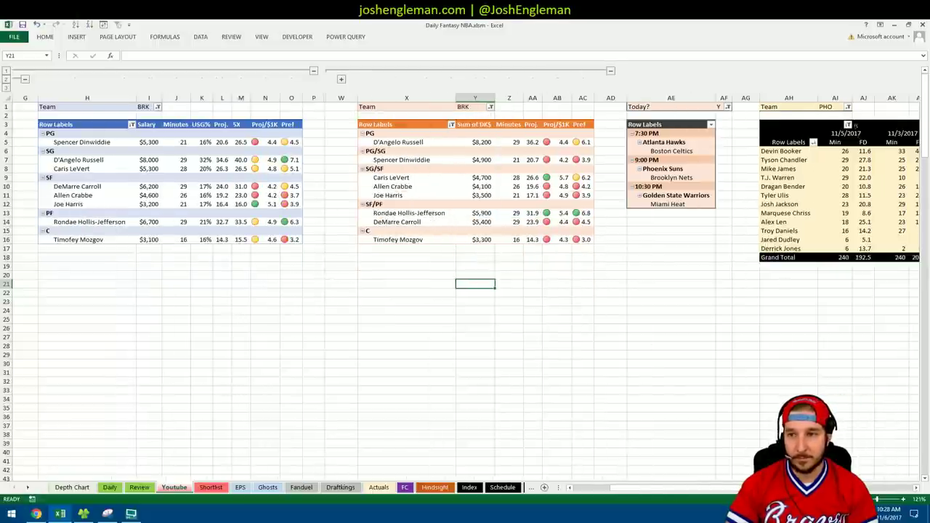
Step: Filter the game log table to team BRK
click(848, 107)
click(756, 151)
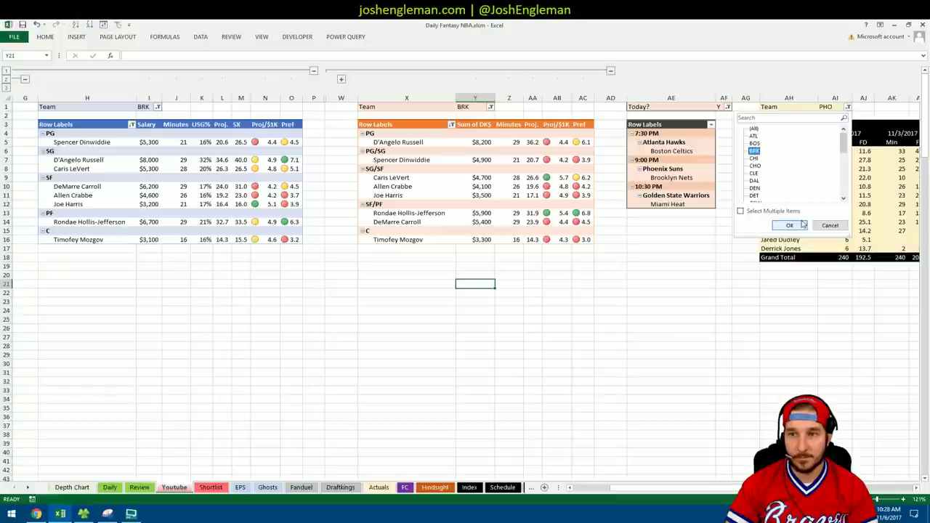
click(804, 224)
click(283, 282)
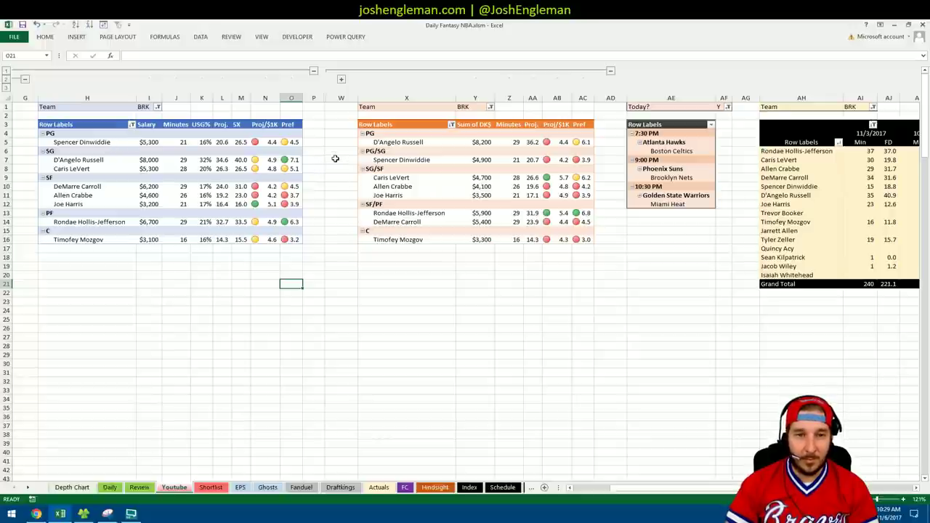
Step: Examine the Brooklyn players' game logs from 11/3/2017 back to 10/25/2017, including Rondae Hollis-Jefferson's 10/31/2017 minutes and FD points
click(240, 291)
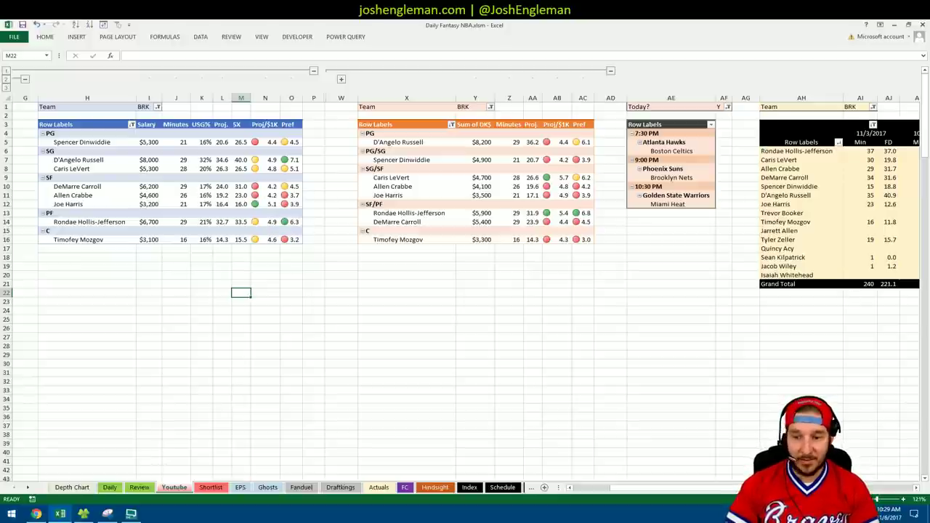
drag(695, 488, 737, 466)
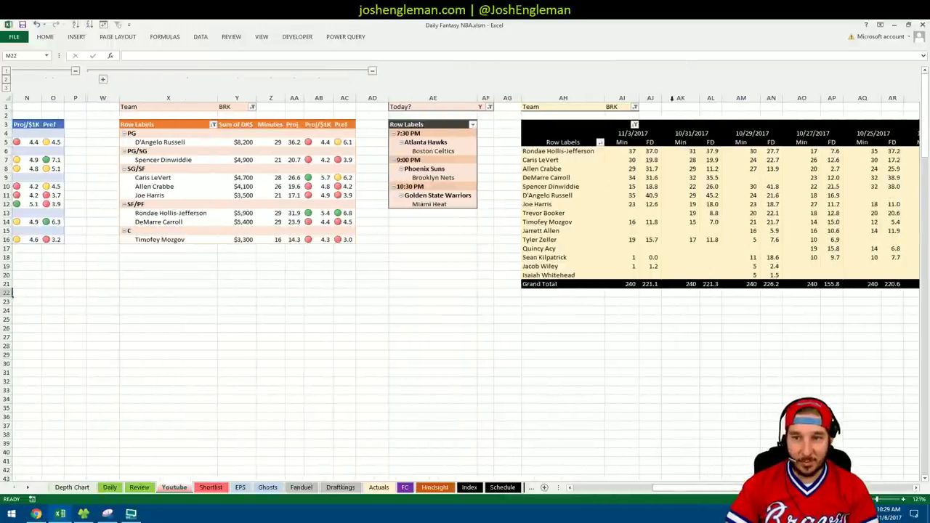
click(687, 152)
click(712, 151)
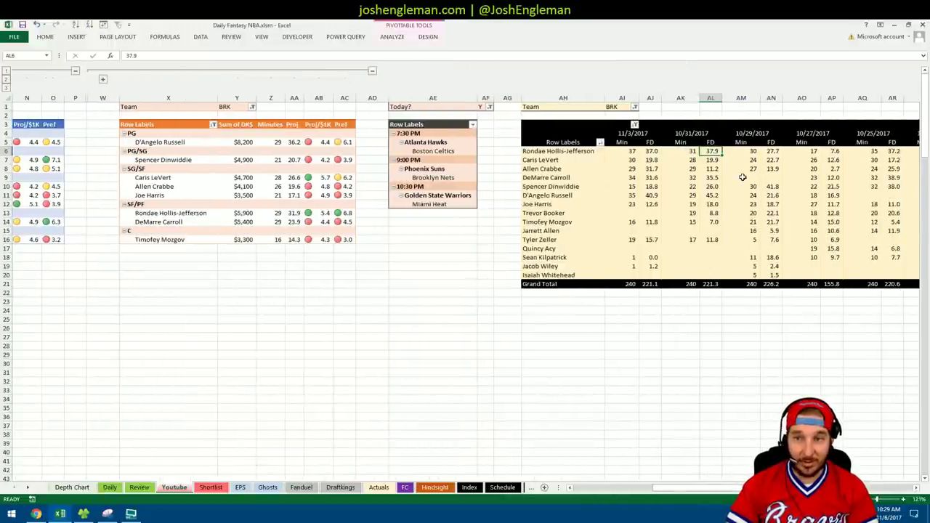
click(651, 452)
drag(705, 488, 691, 490)
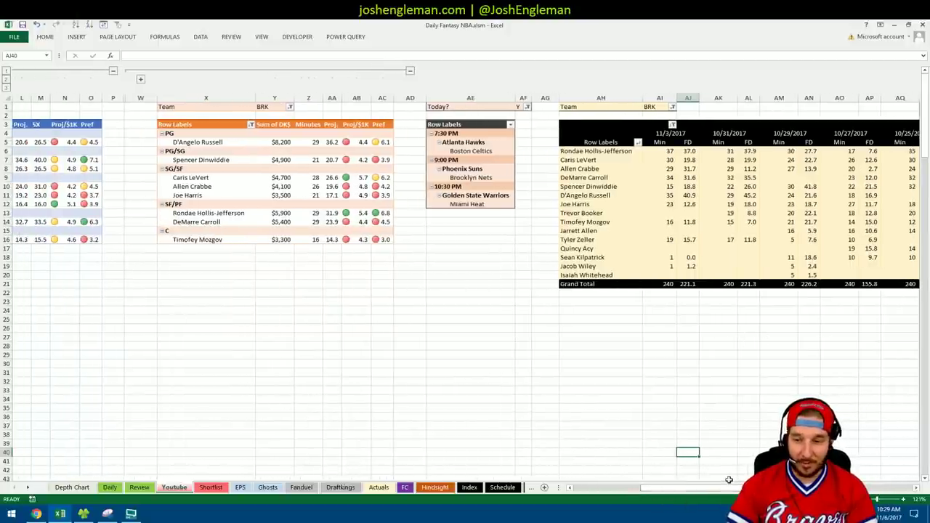
scroll(727, 489, left, 6)
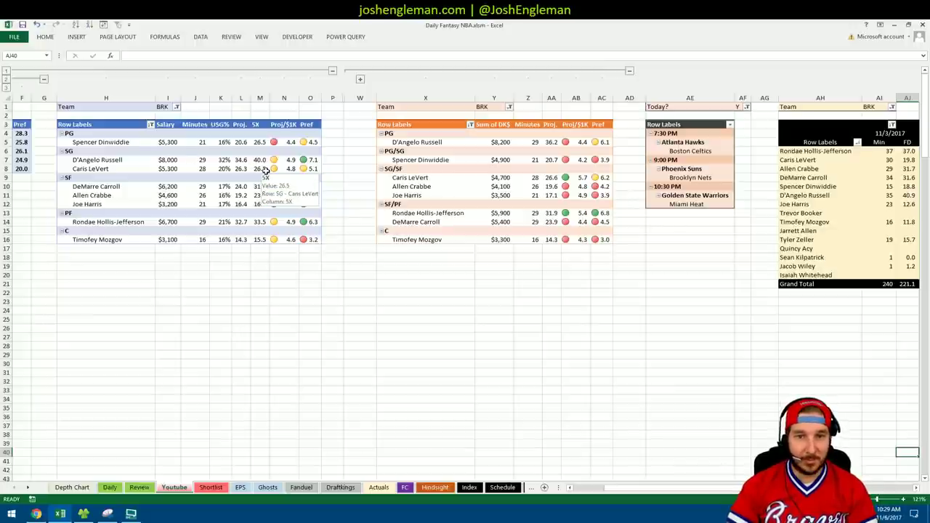
Step: Compare the Brooklyn players' FanDuel and DraftKings salaries and projections, including Caris LeVert's DraftKings row
click(527, 293)
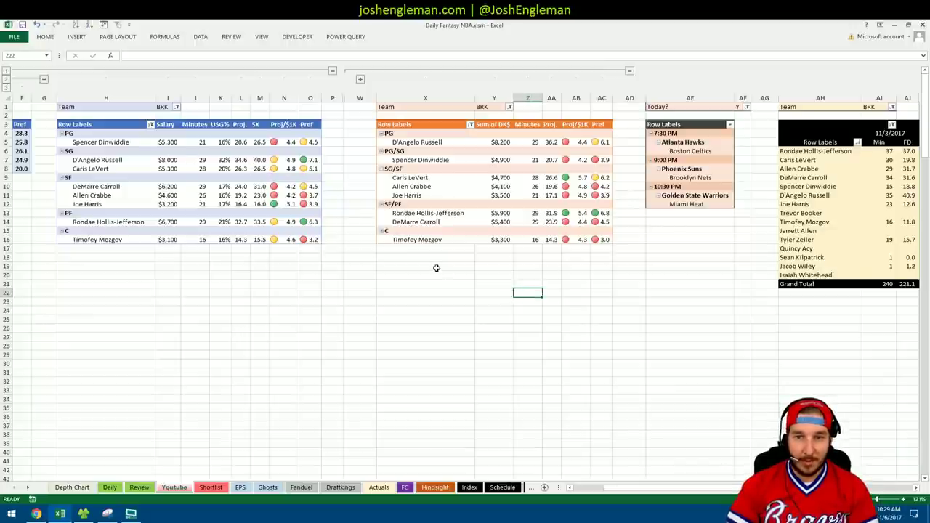
click(431, 179)
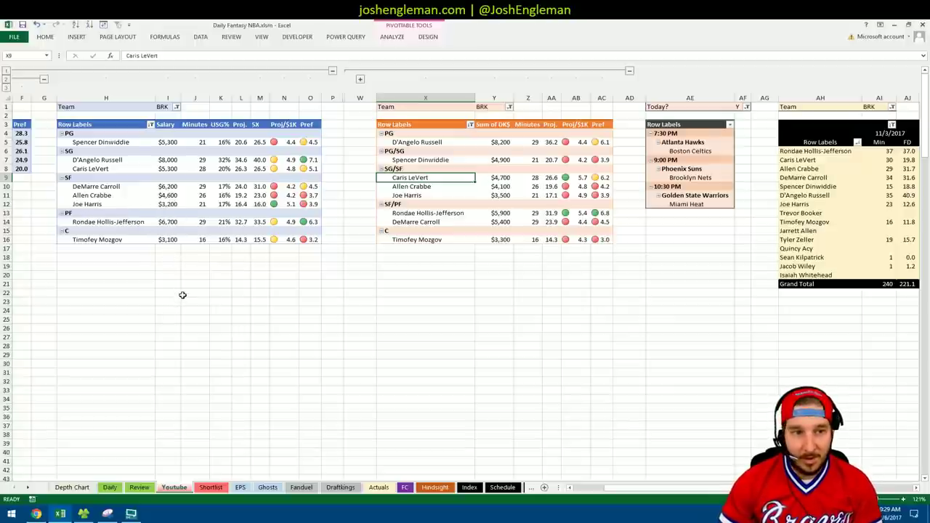
click(264, 301)
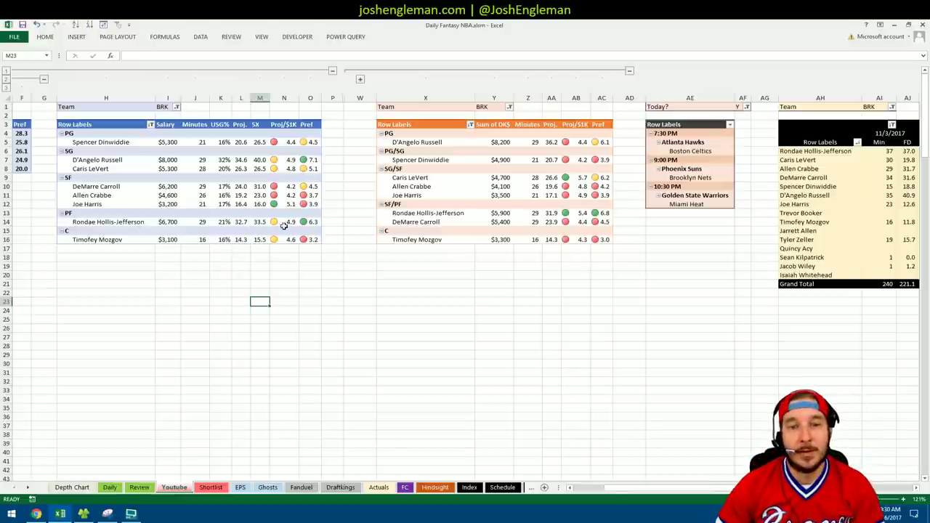
click(337, 256)
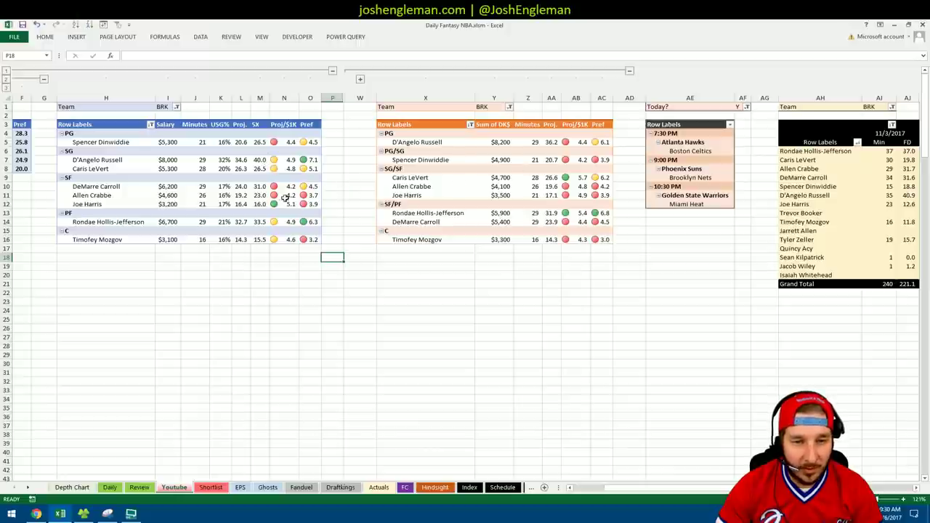
click(237, 347)
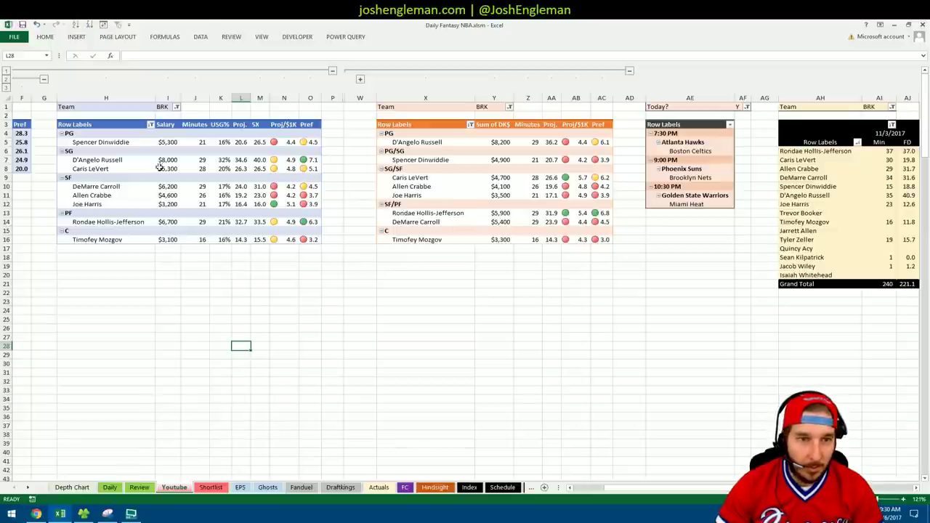
Step: Filter both the FanDuel and the DraftKings projection tables to team GSW
click(176, 106)
click(84, 143)
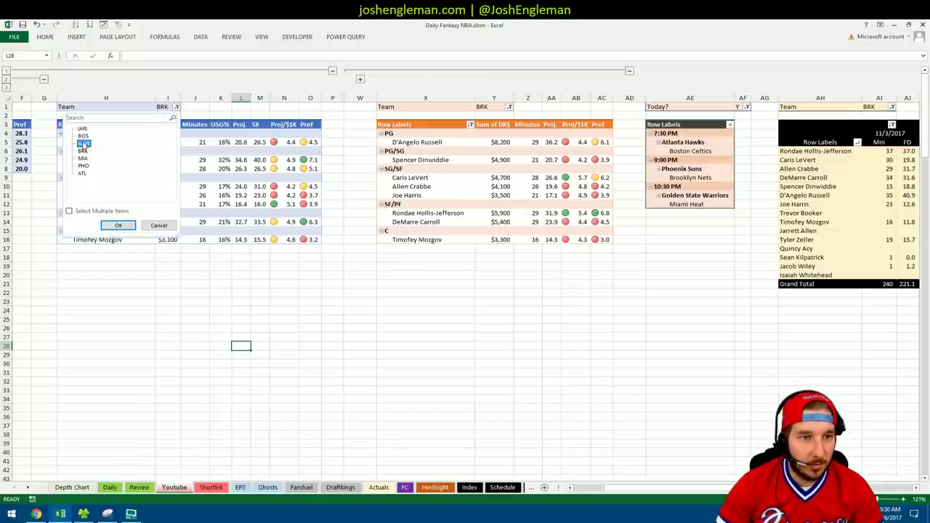
click(119, 225)
click(488, 107)
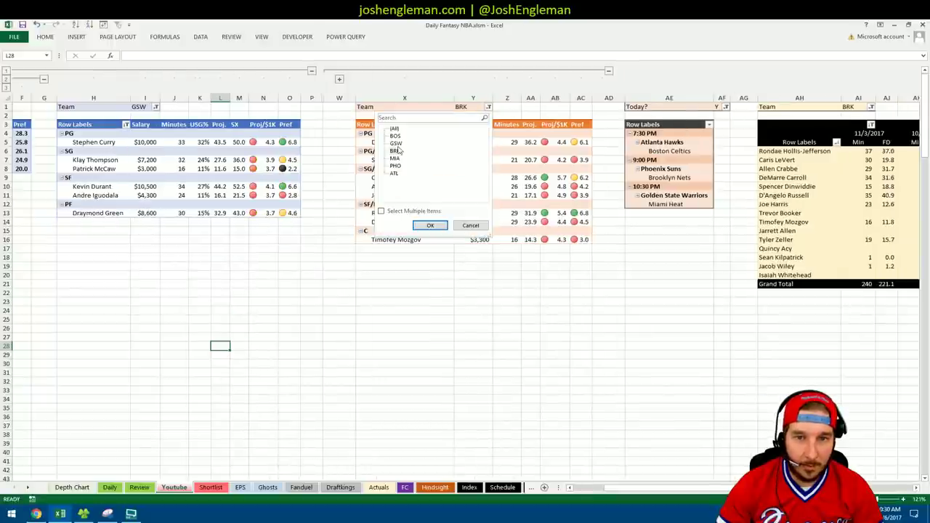
click(395, 144)
click(431, 225)
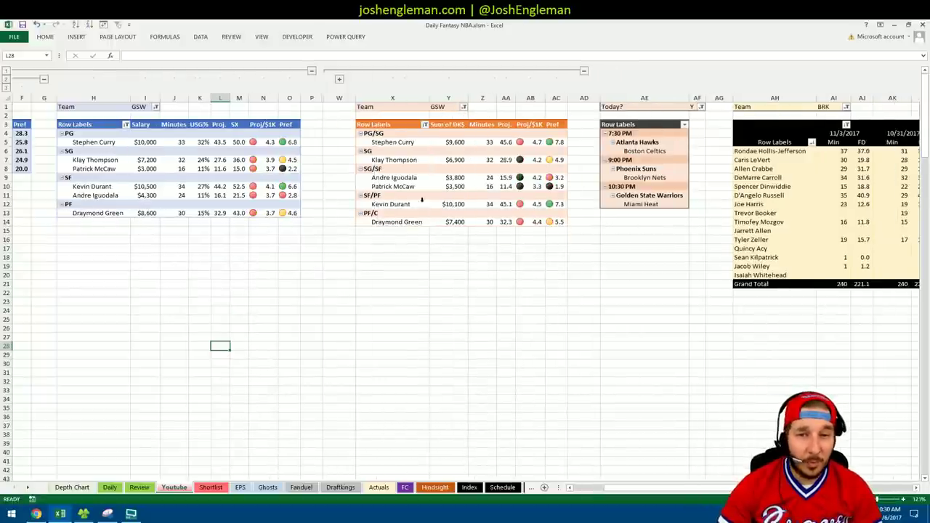
Step: Check the Golden State–Miami implied totals and spread on the FantasyLabs Vegas dashboard in Chrome, and return to Excel
click(36, 514)
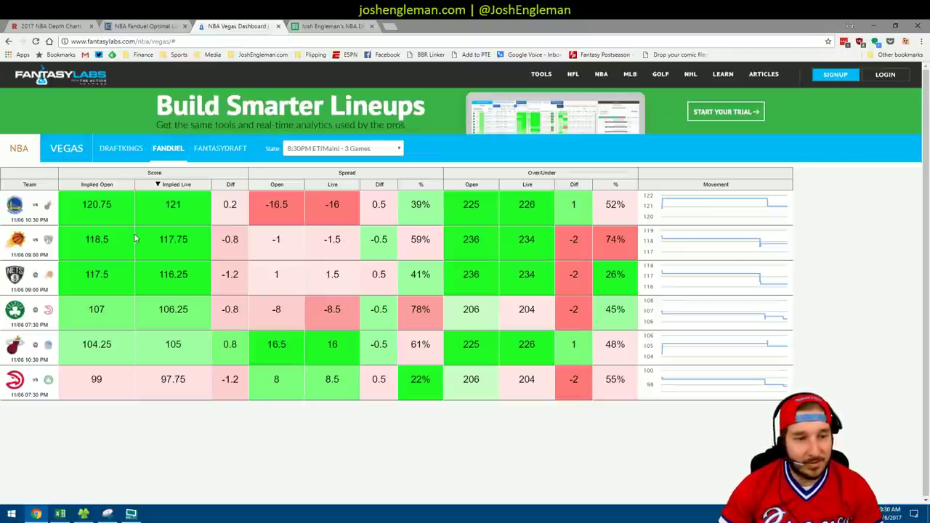
click(875, 26)
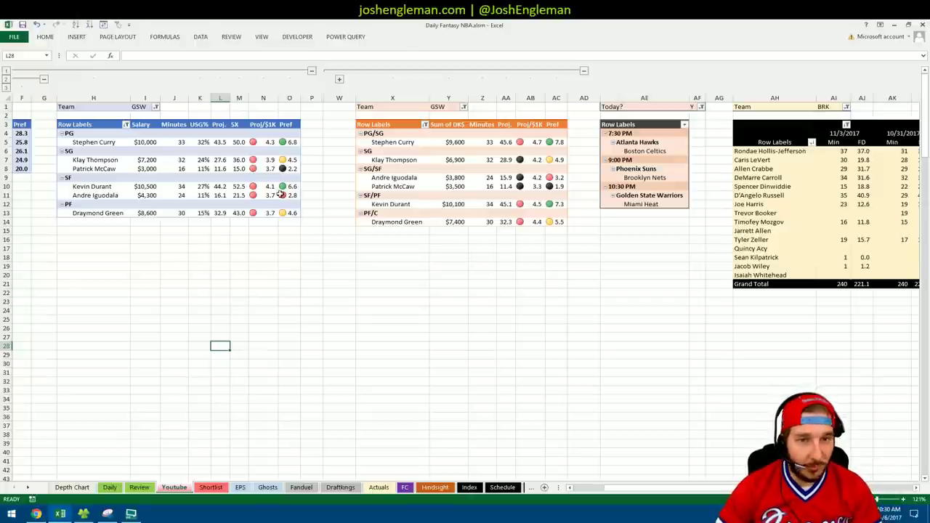
Step: Expand the SF group in the all-teams position table and review the small forwards from Kevin Durant to Joe Harris
scroll(571, 497, left, 5)
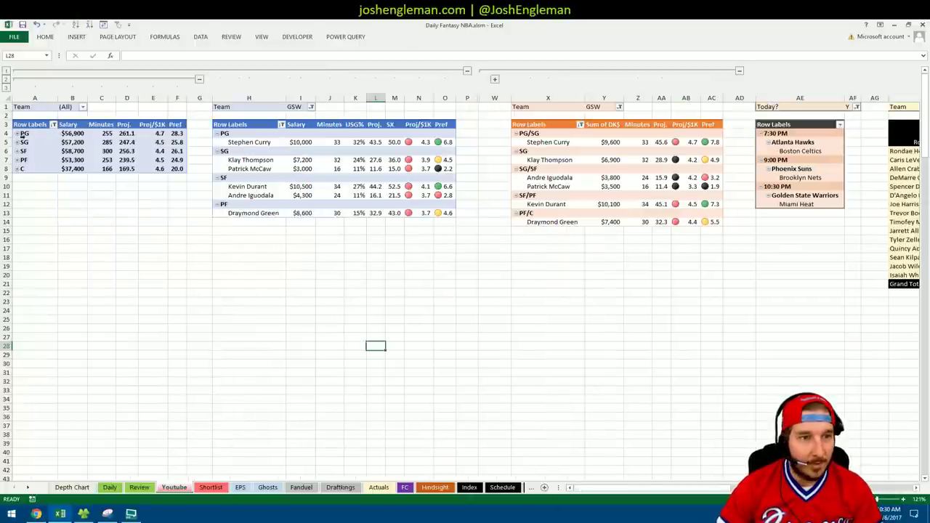
click(14, 151)
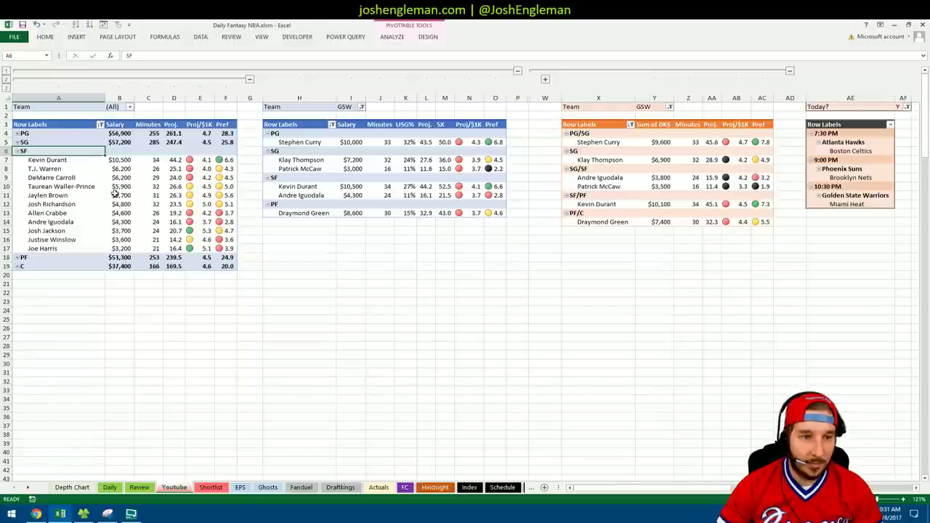
click(63, 160)
drag(62, 160, 229, 248)
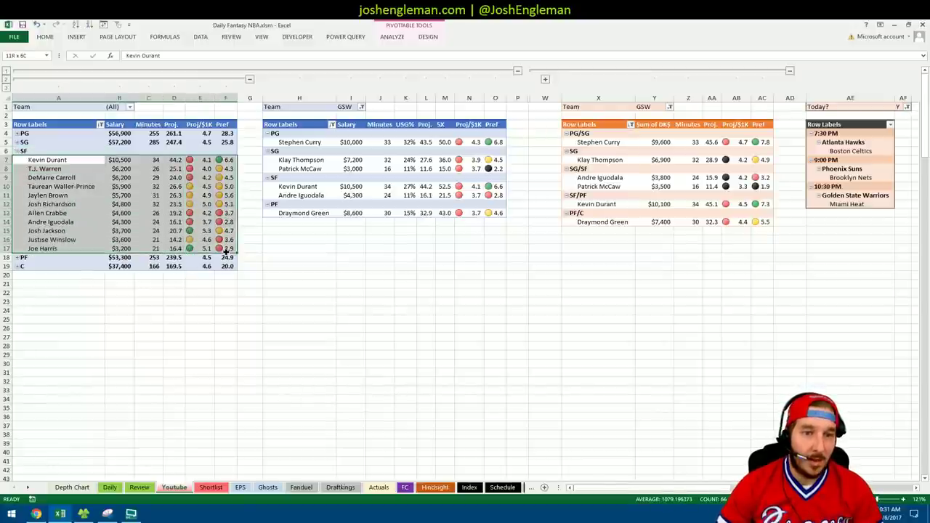
click(64, 161)
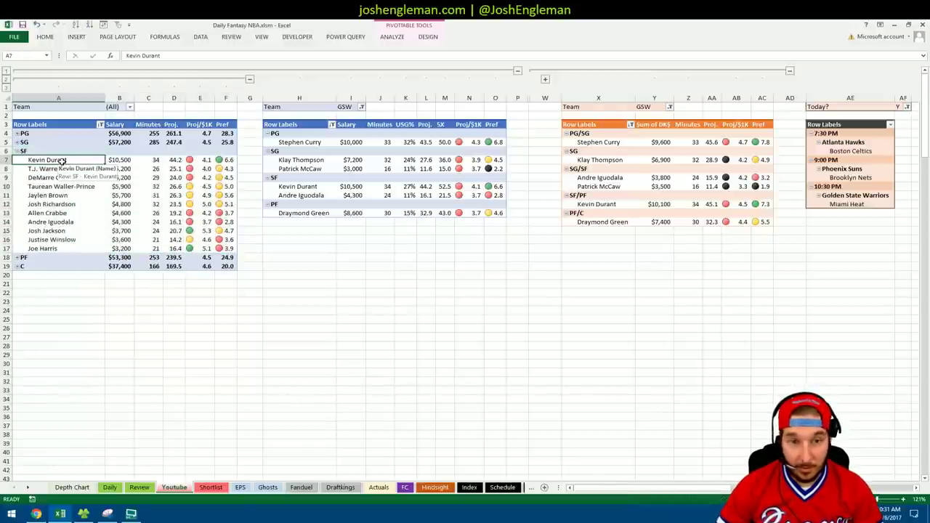
Step: Recheck the Vegas dashboard in Chrome, and compare Kevin Durant's projection with the other small forwards in the Excel position table
click(37, 514)
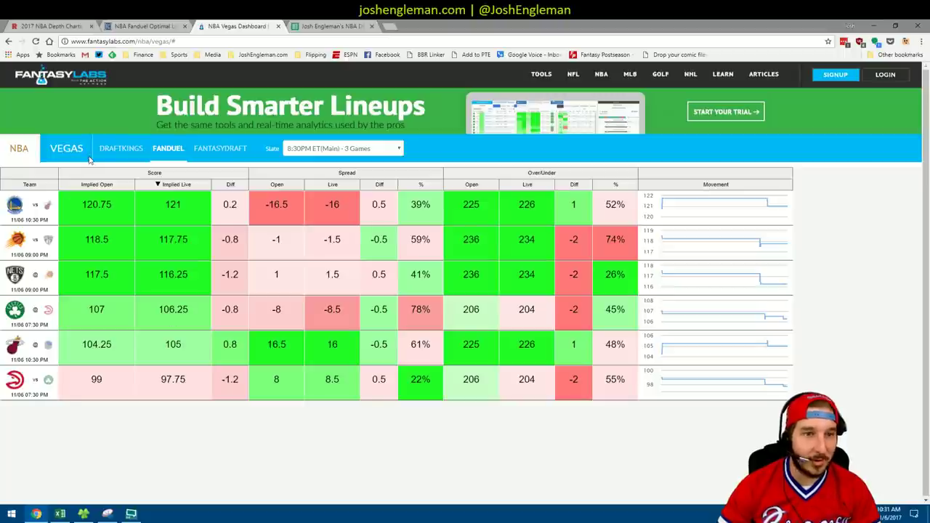
click(60, 514)
click(154, 312)
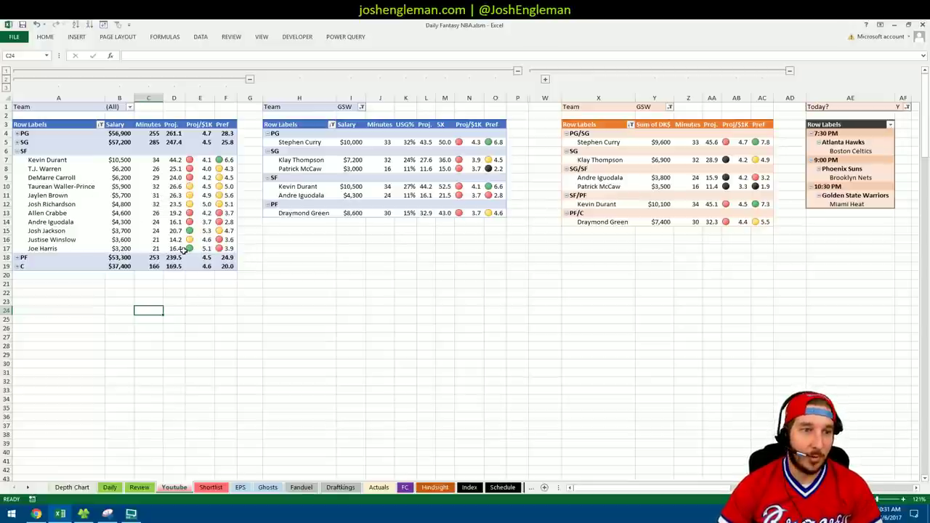
mouse_move(183, 249)
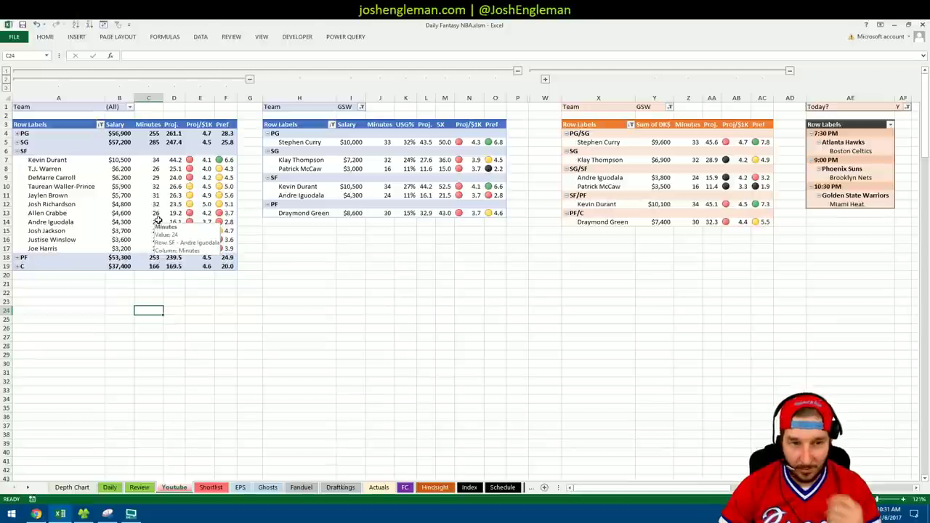
click(171, 161)
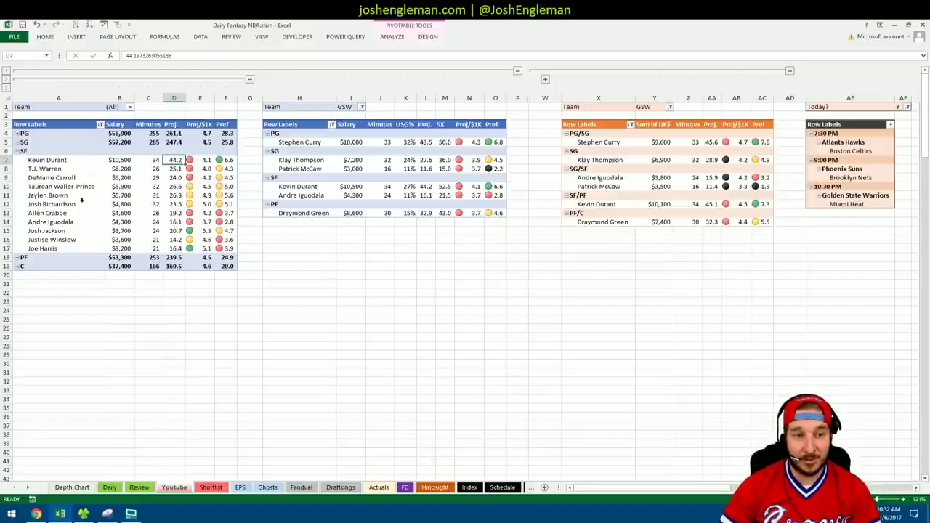
Step: Collapse the SF group and hide the grouped columns holding the all-teams position table
click(17, 151)
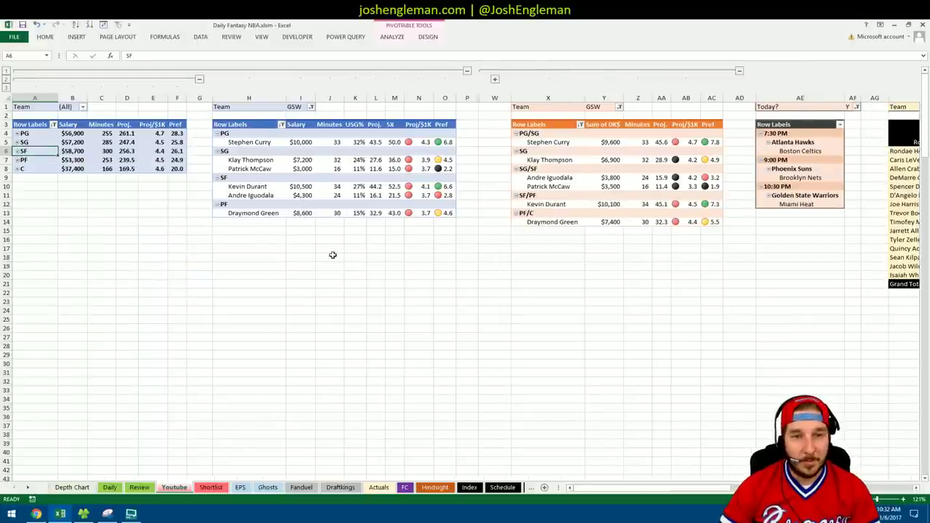
click(198, 80)
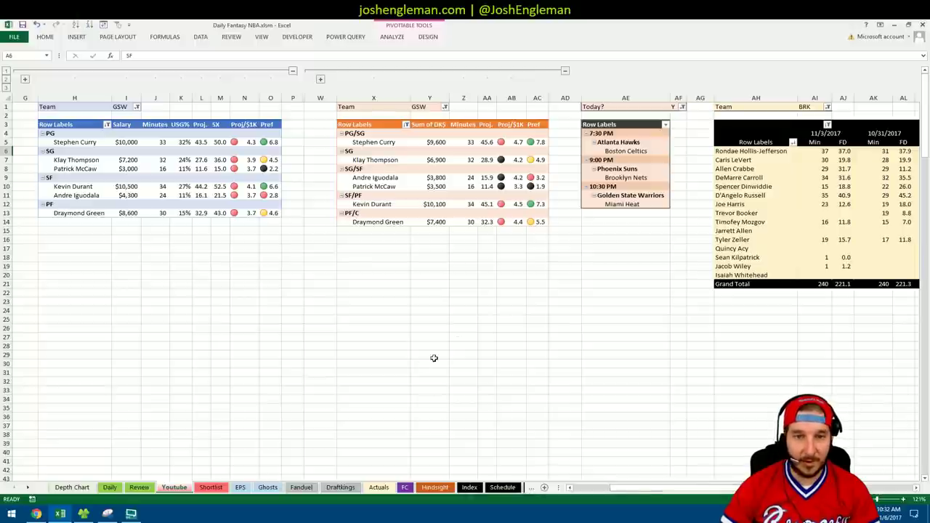
click(406, 258)
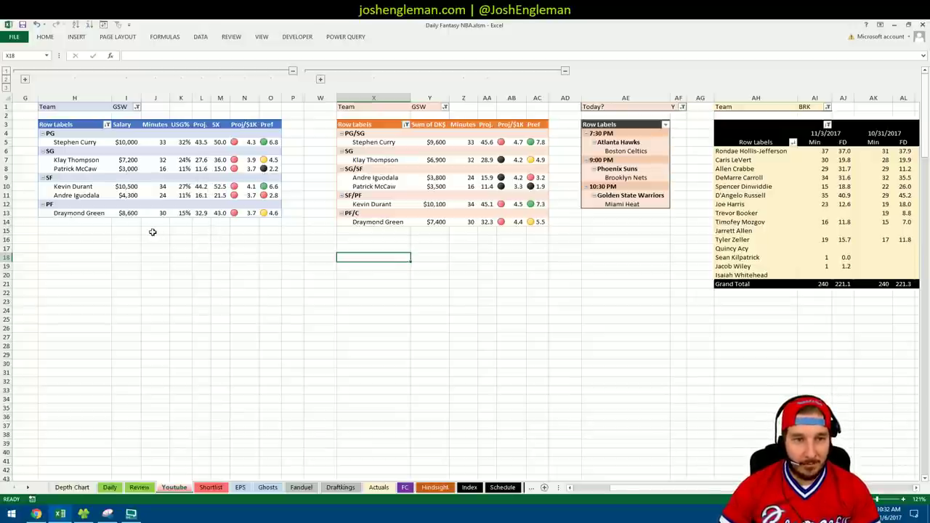
Step: Compare the Golden State players' salaries, minutes and projections in the FanDuel and DraftKings tables, starting with Stephen Curry
click(122, 144)
click(158, 255)
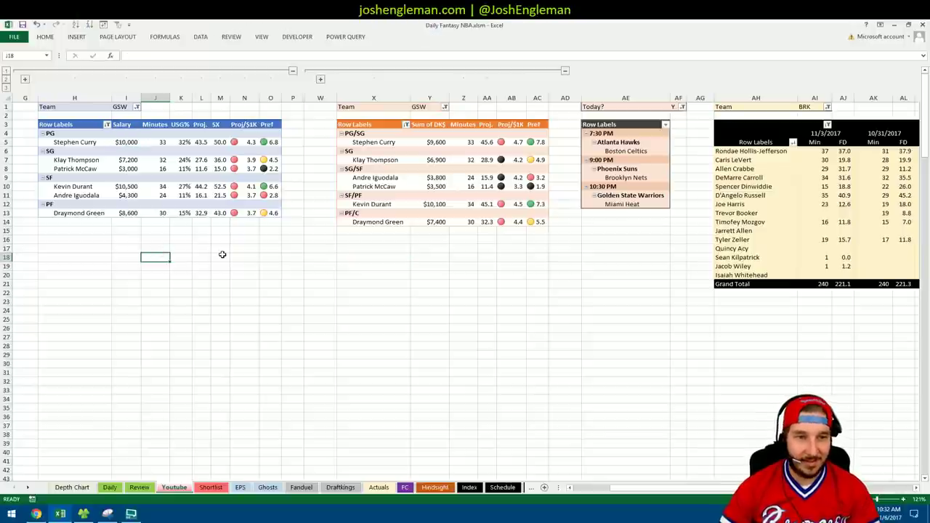
click(221, 233)
click(181, 231)
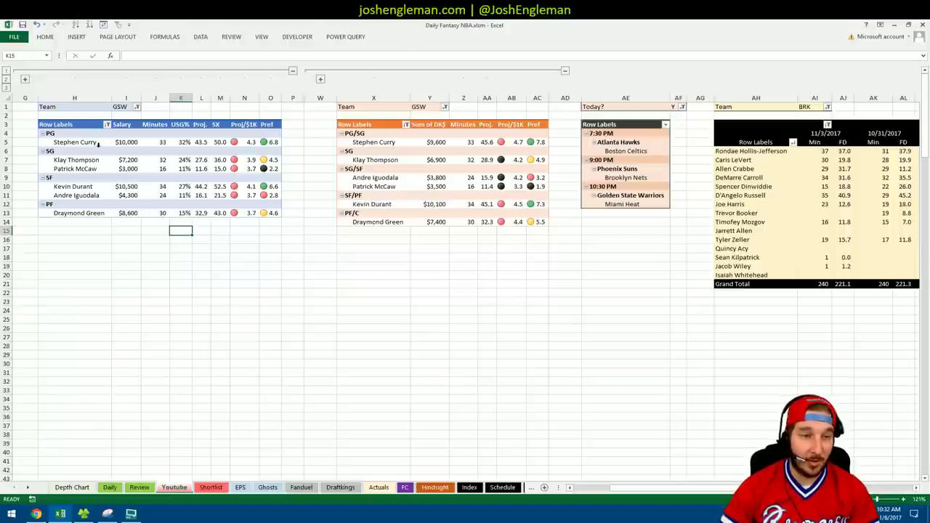
click(182, 248)
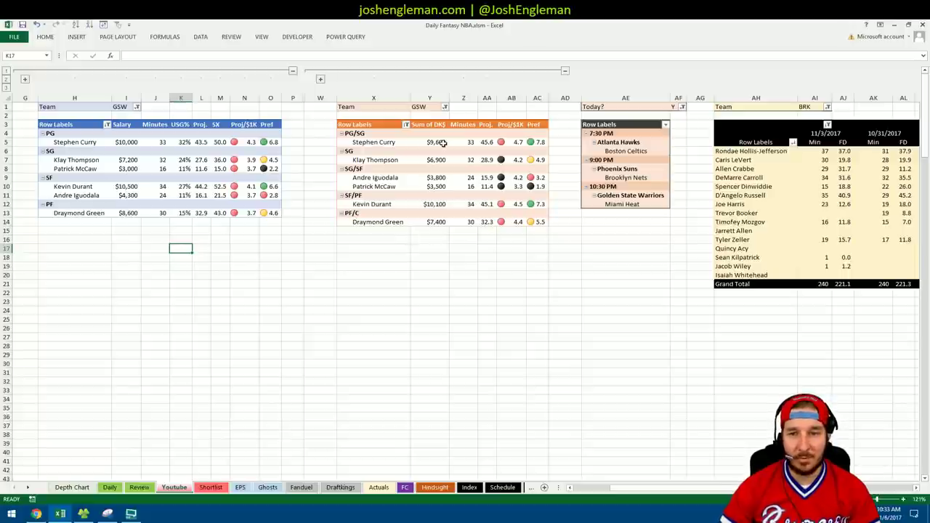
click(428, 247)
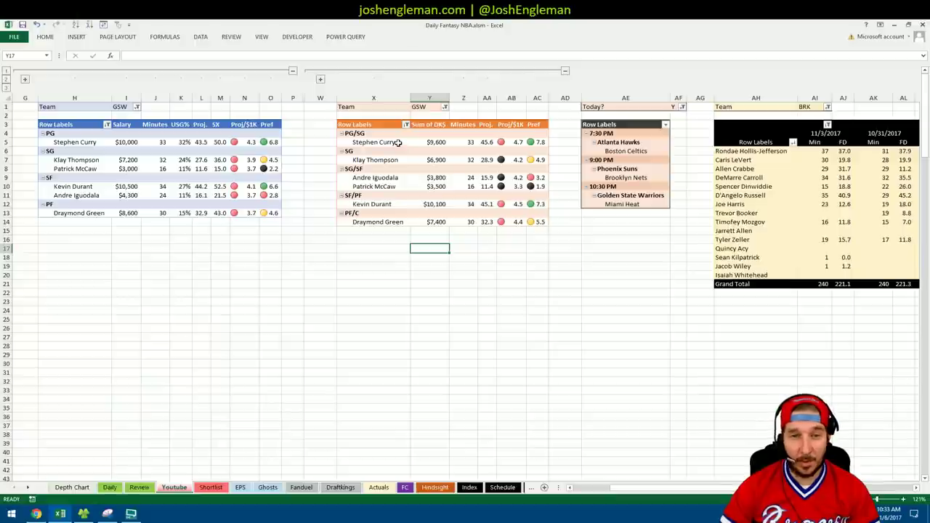
click(450, 240)
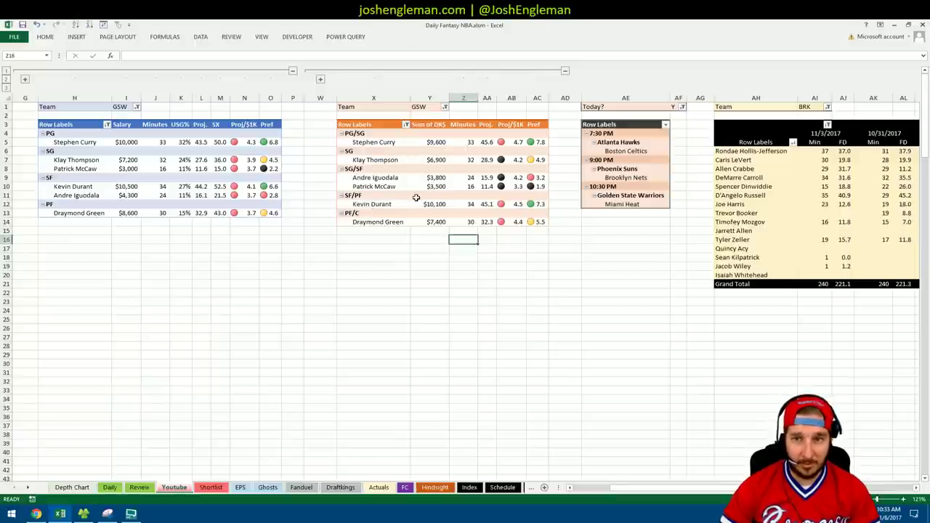
click(162, 115)
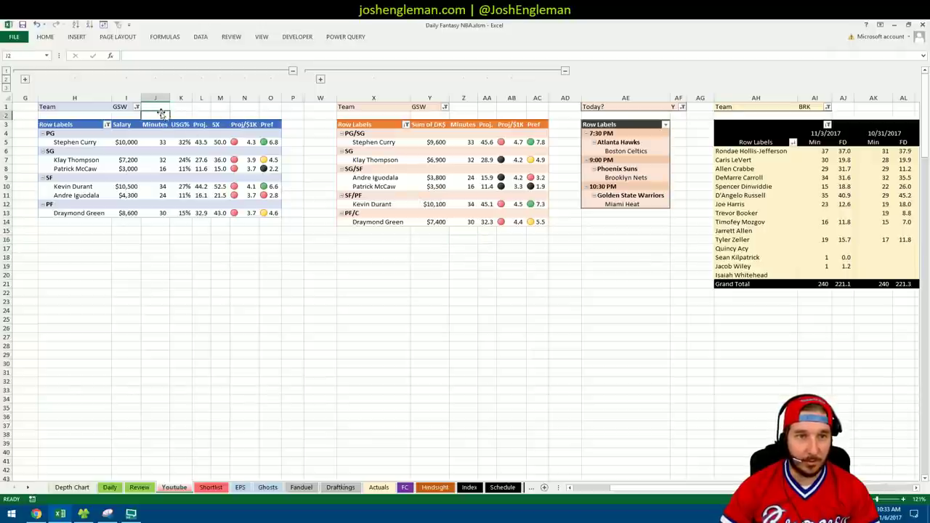
click(186, 115)
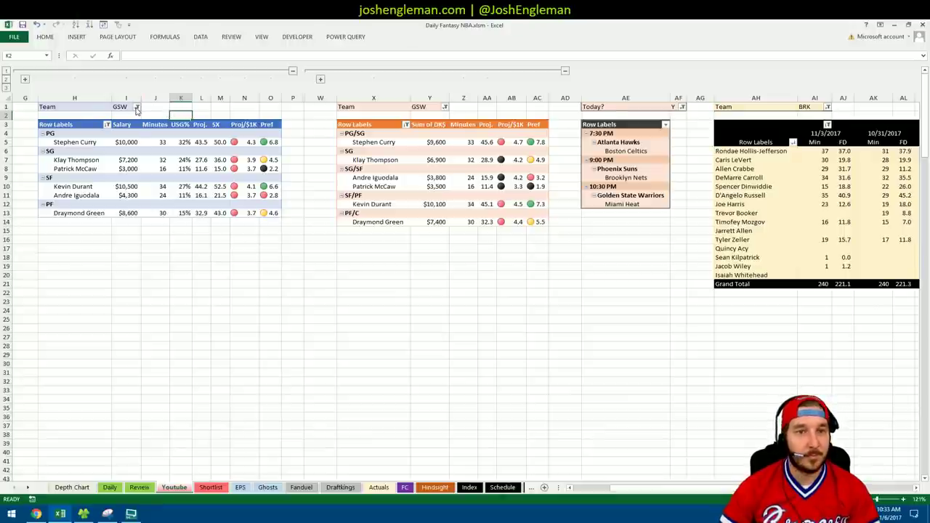
Step: Filter both the FanDuel and DraftKings player tables to the MIA team
click(137, 108)
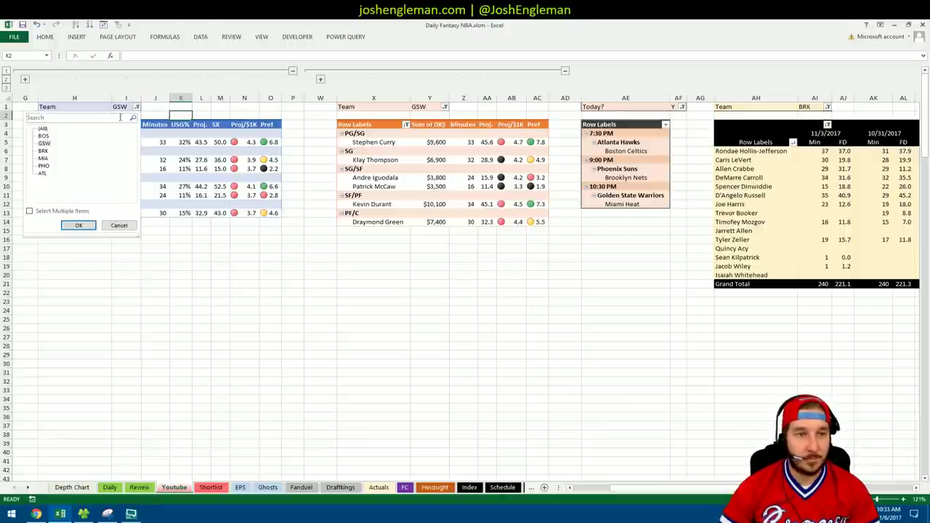
click(83, 225)
click(447, 107)
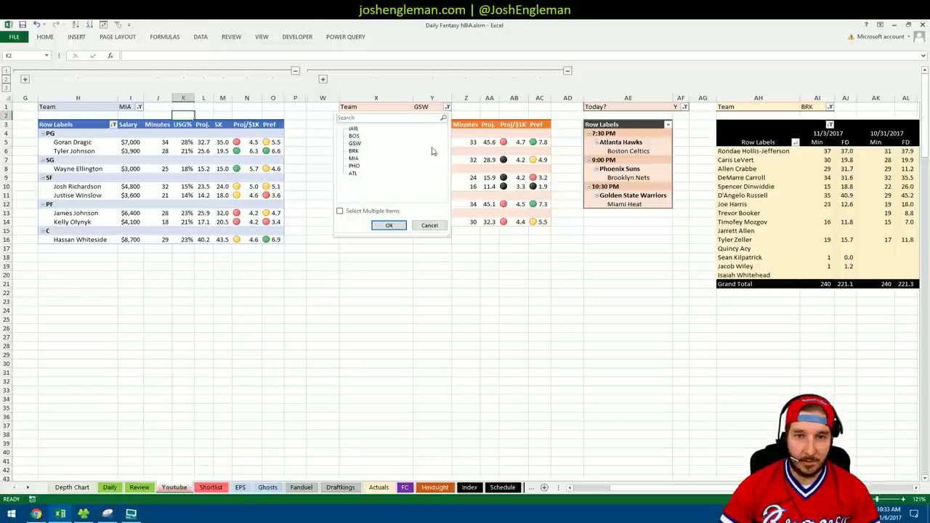
click(356, 158)
click(388, 226)
click(404, 283)
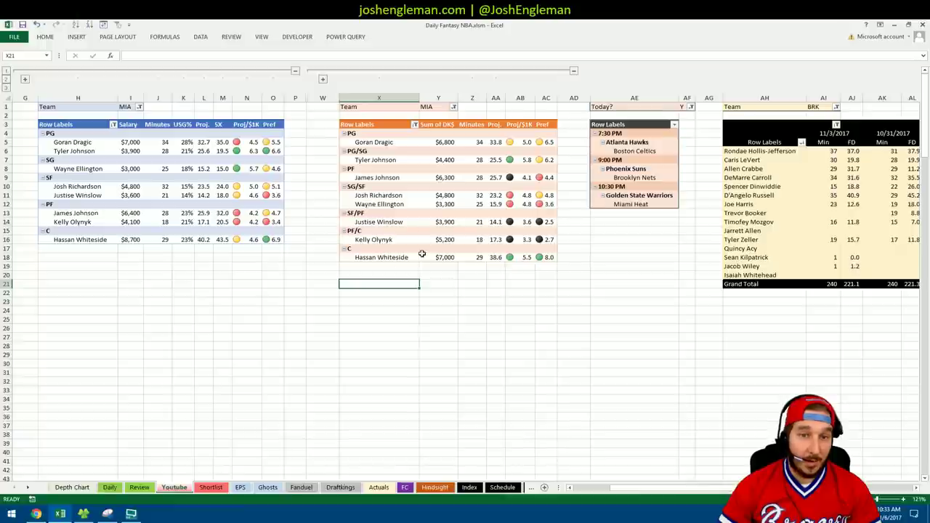
click(472, 275)
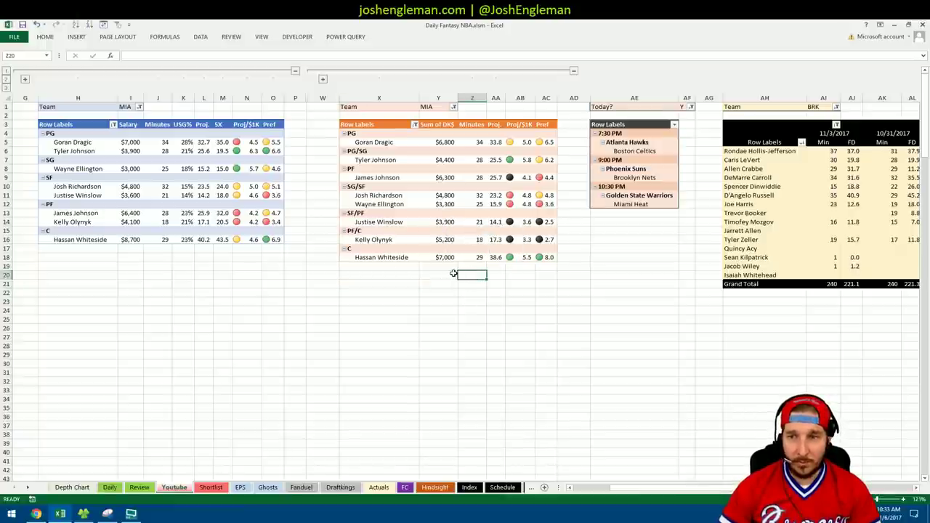
Step: Filter the recent game log table to the MIA team
click(836, 107)
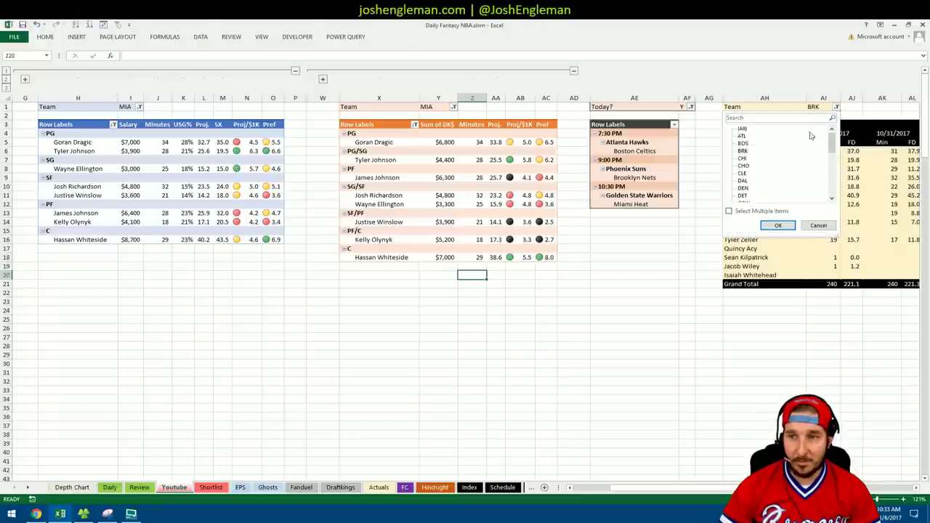
scroll(743, 160, down, 3)
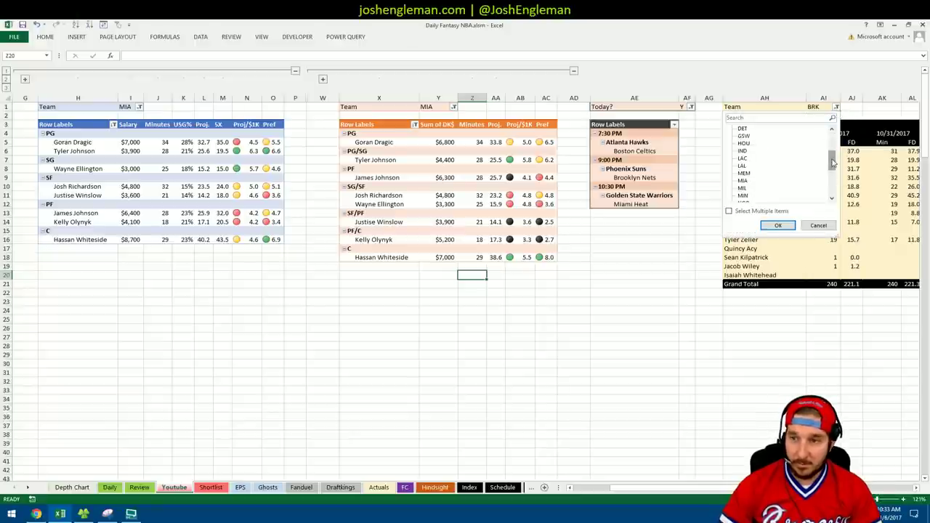
click(743, 181)
click(778, 225)
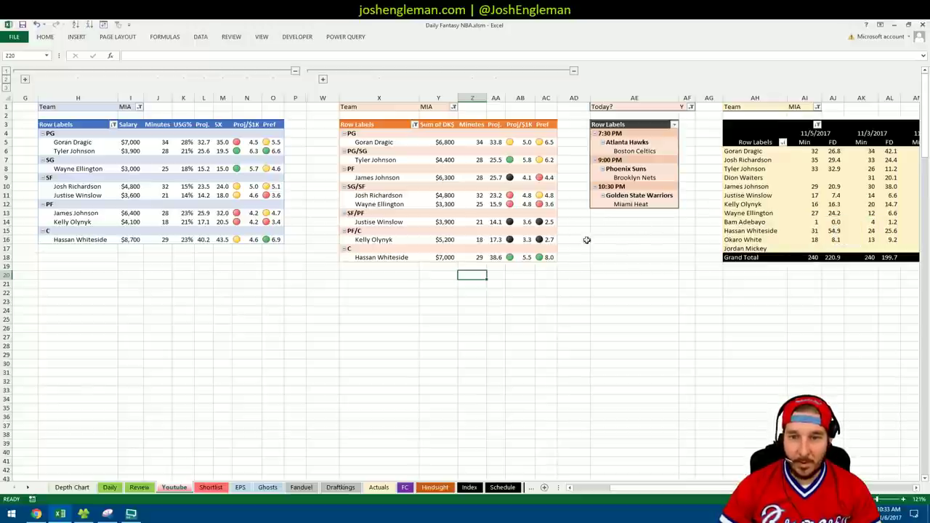
Step: Compare Tyler Johnson's recent minutes in the game log with his projected minutes and his FanDuel and DraftKings salaries
click(479, 203)
click(570, 327)
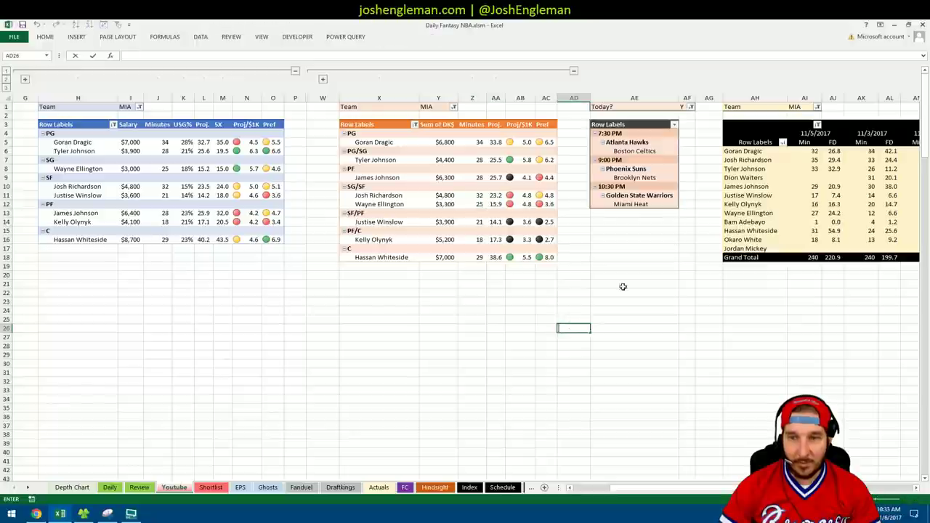
click(811, 168)
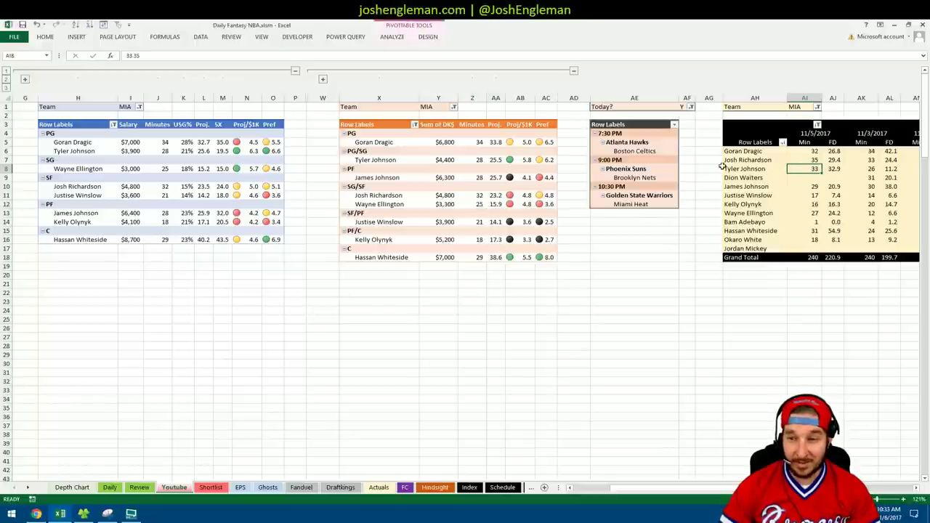
click(478, 160)
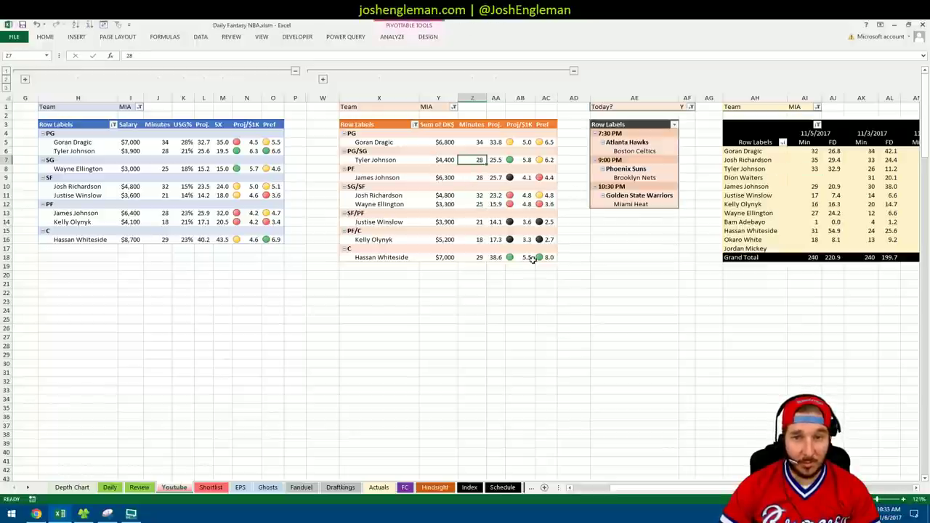
click(522, 311)
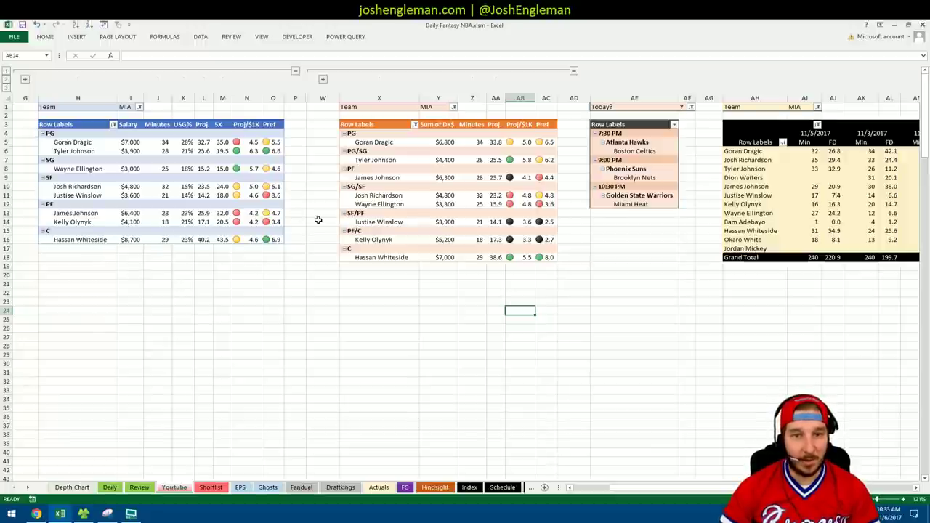
click(131, 152)
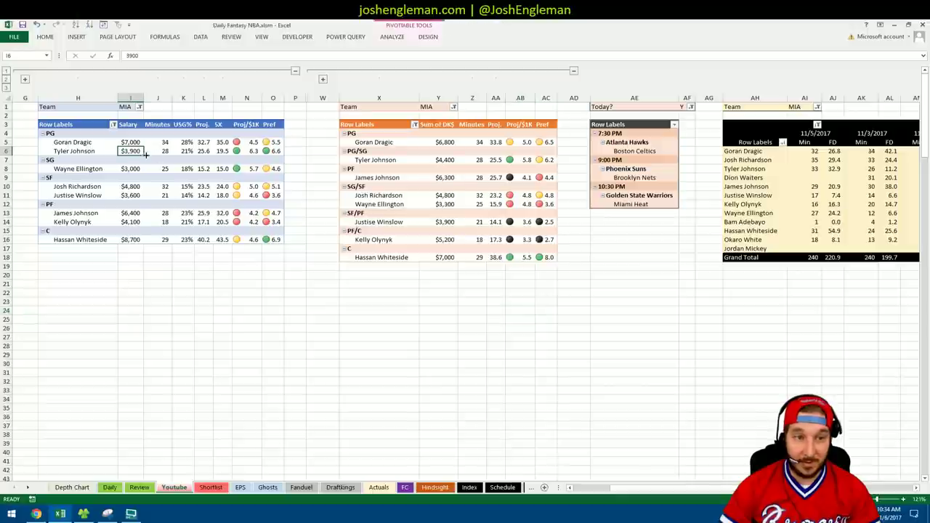
click(180, 267)
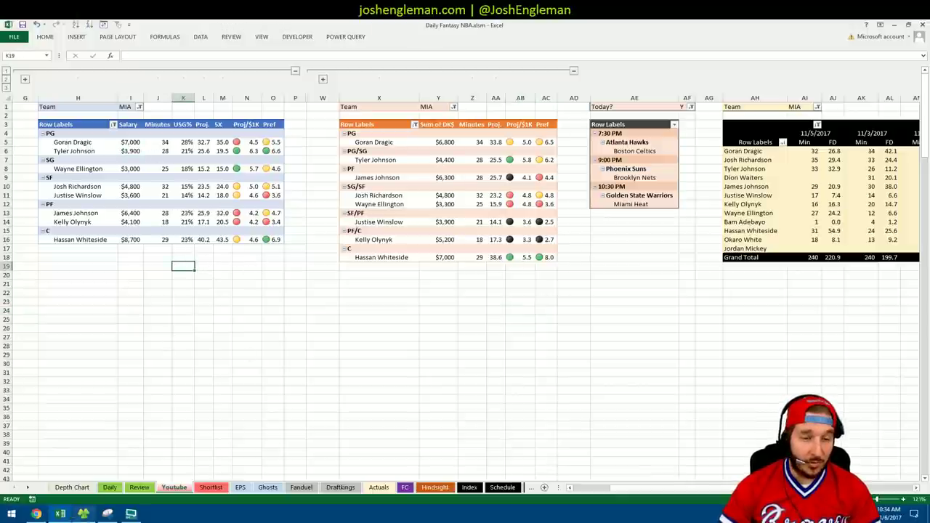
Step: Check Miami's line on the Vegas dashboard in Chrome, and return to the Miami player tables in Excel
click(40, 514)
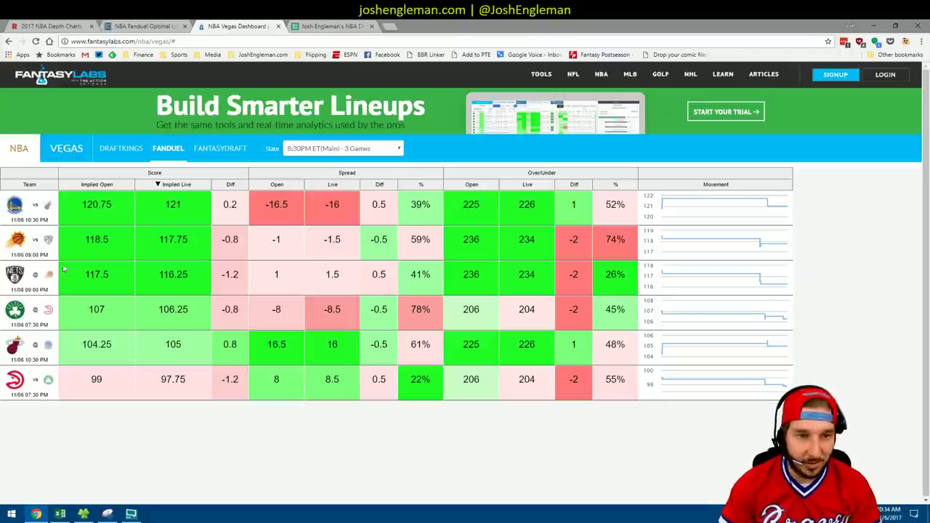
key(alt+Tab)
click(183, 266)
click(247, 293)
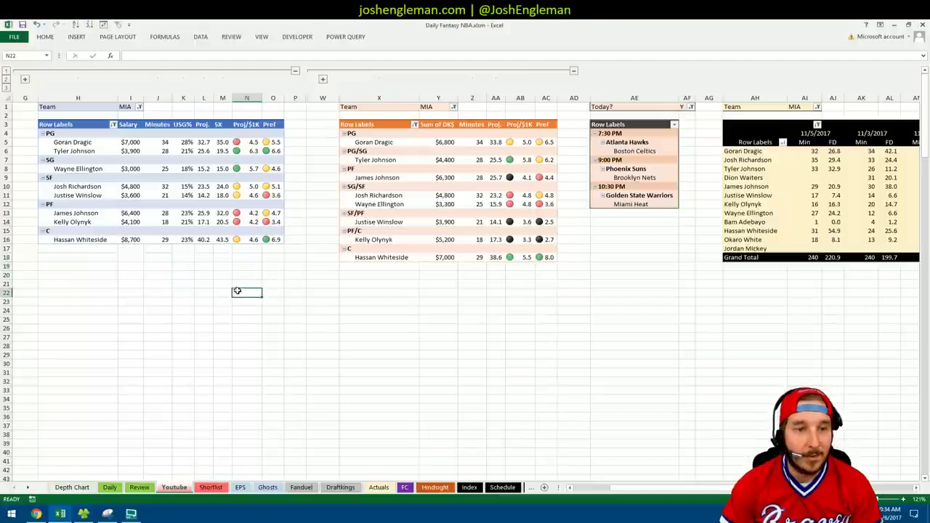
click(222, 267)
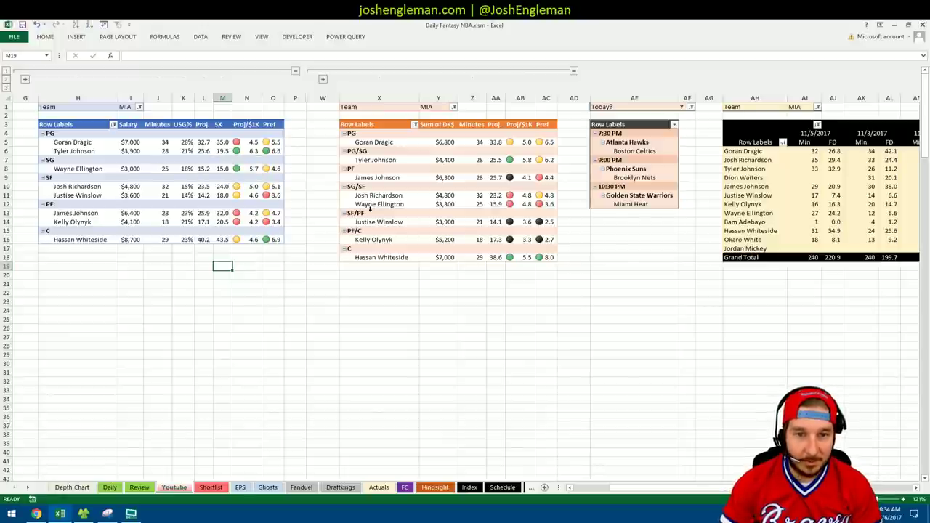
Step: Move the PF group below the SF/PF group in the DraftKings table
click(360, 169)
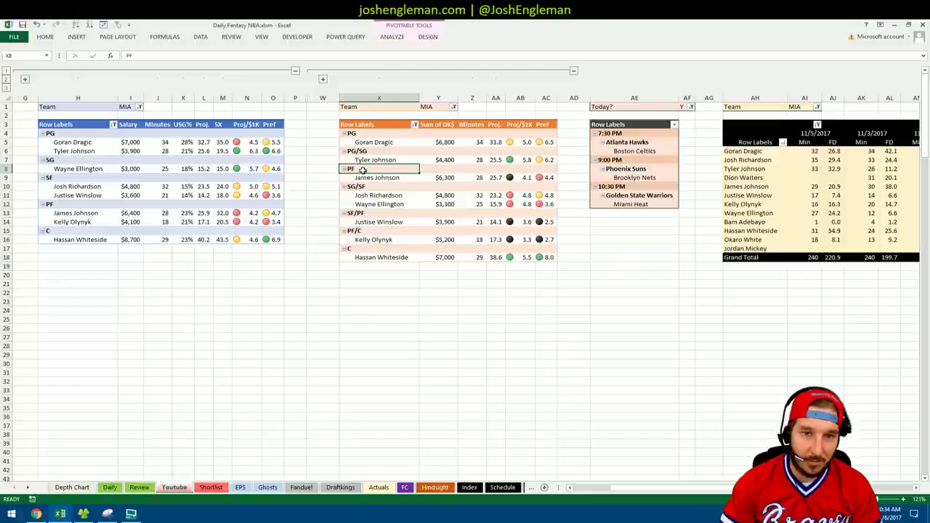
drag(361, 173, 374, 234)
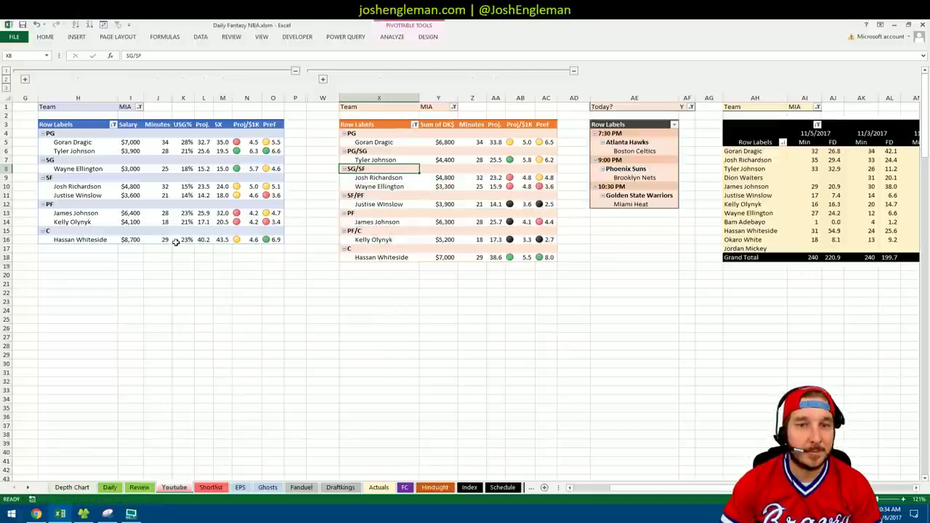
click(178, 291)
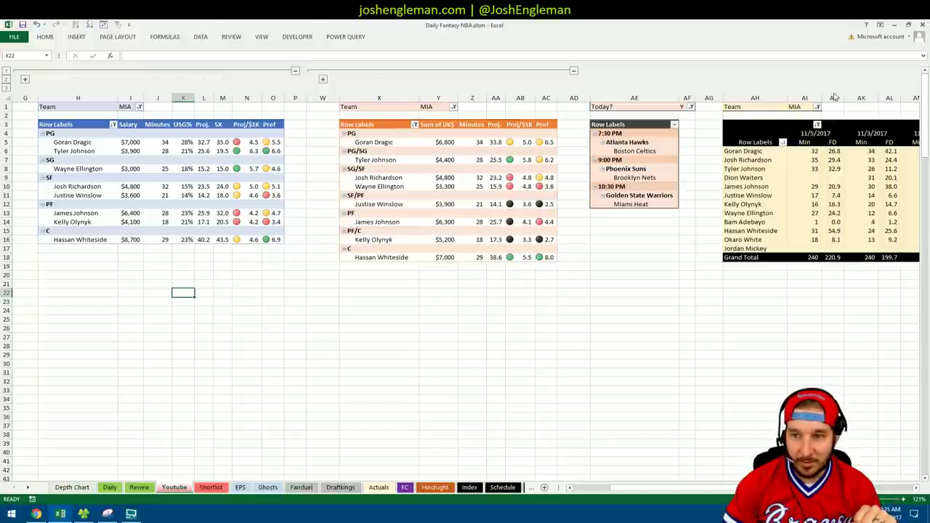
Step: Review Josh Richardson's FanDuel value and his FD points in the 11/5, 11/3 and 11/1/2017 games
click(224, 186)
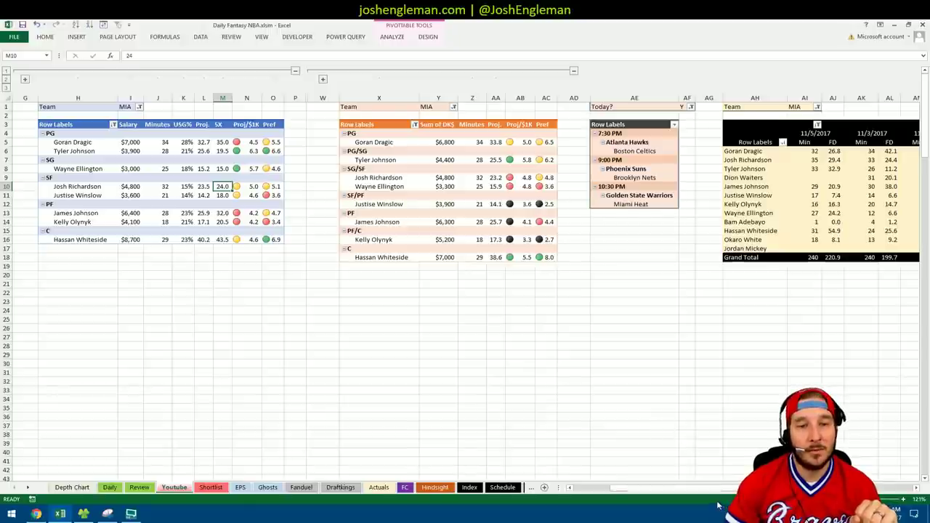
drag(619, 488, 715, 487)
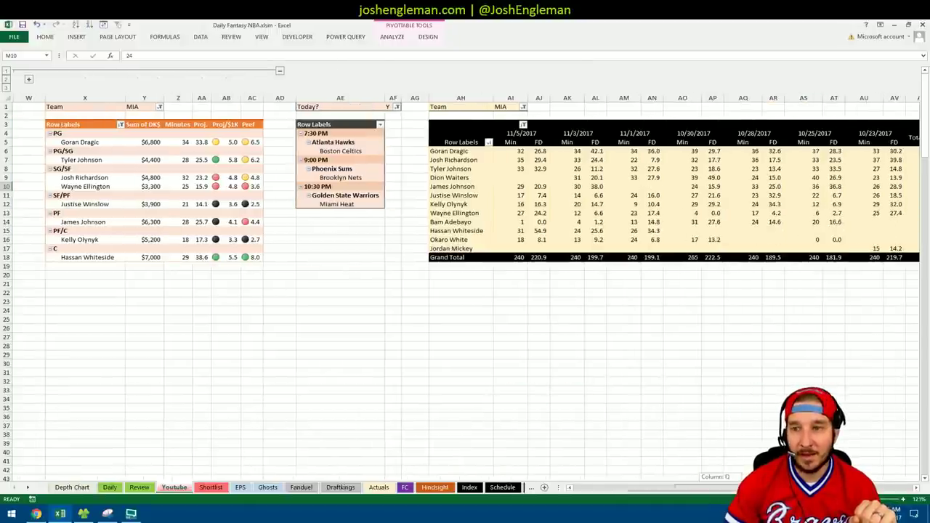
click(541, 160)
click(600, 161)
click(652, 160)
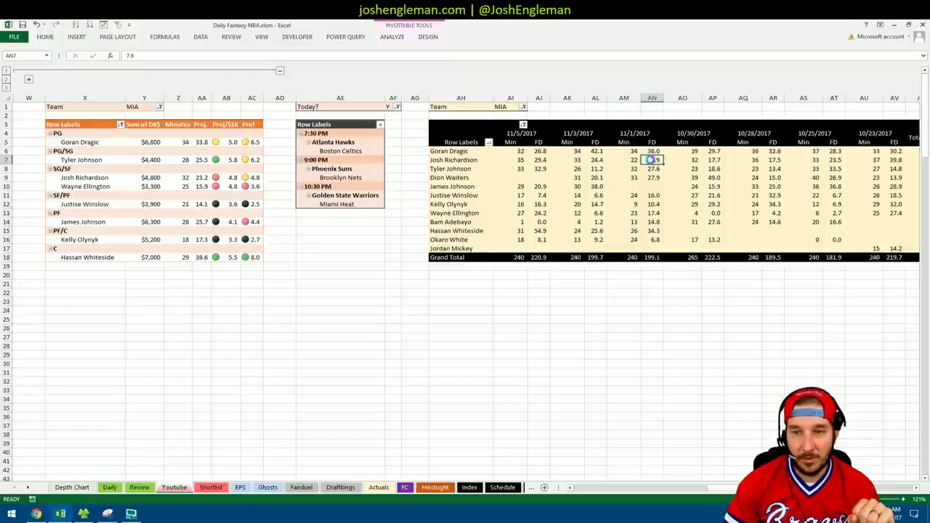
Step: Extract the source record behind Josh Richardson's 11/1/2017 FD points to a new sheet, and delete that sheet
double_click(652, 160)
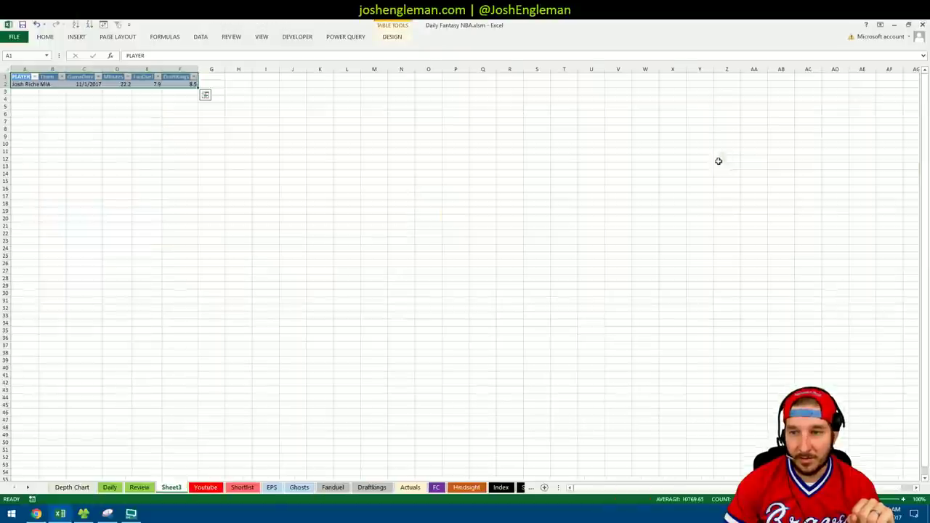
right_click(175, 488)
click(204, 388)
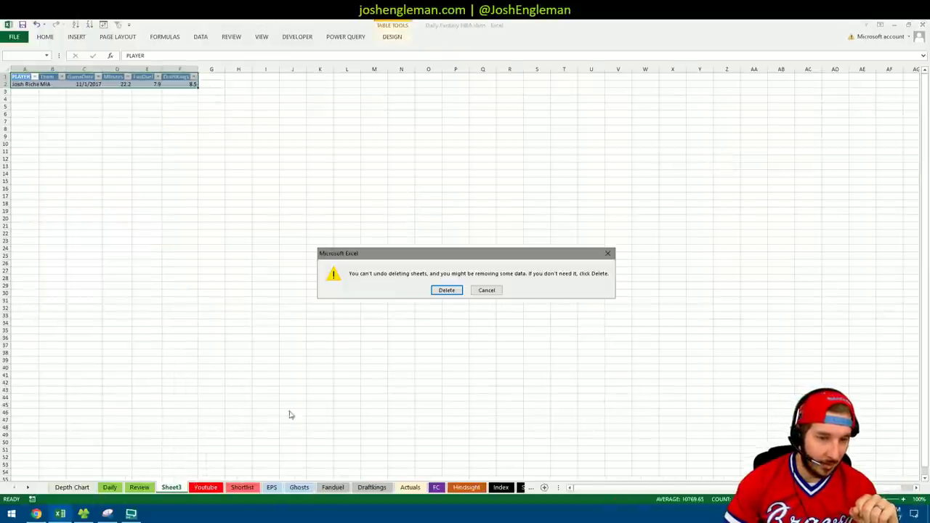
click(447, 290)
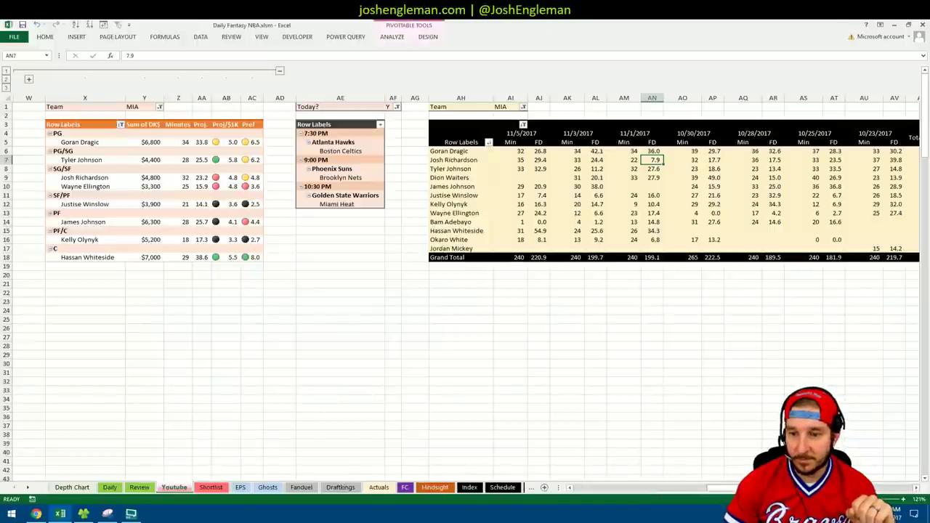
Step: Single out Goran Dragic, Tyler Johnson, Wayne Ellington and Josh Richardson in the FanDuel table as the Miami players to consider
drag(720, 488, 622, 488)
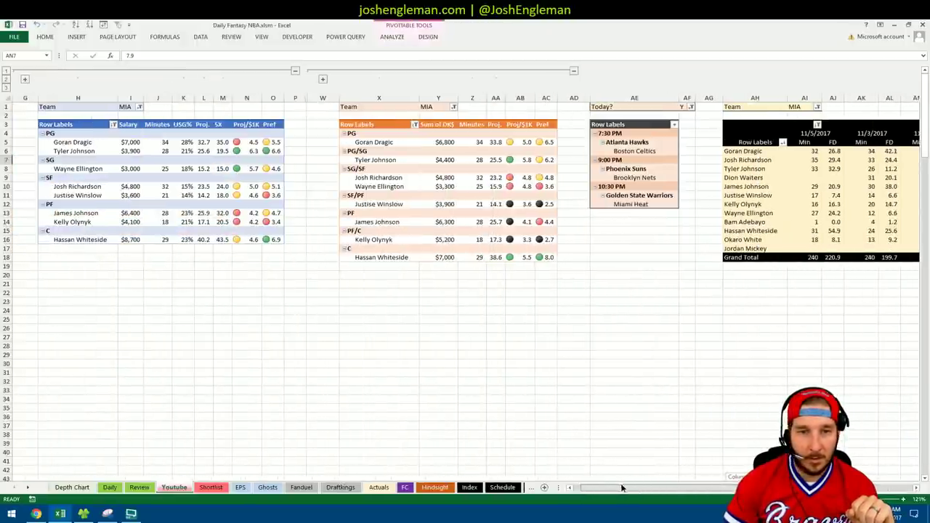
click(160, 291)
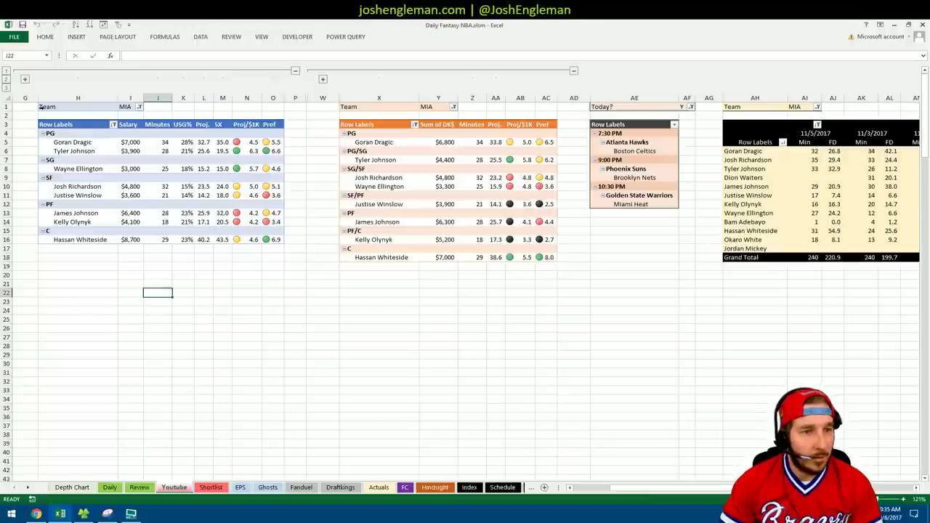
click(78, 142)
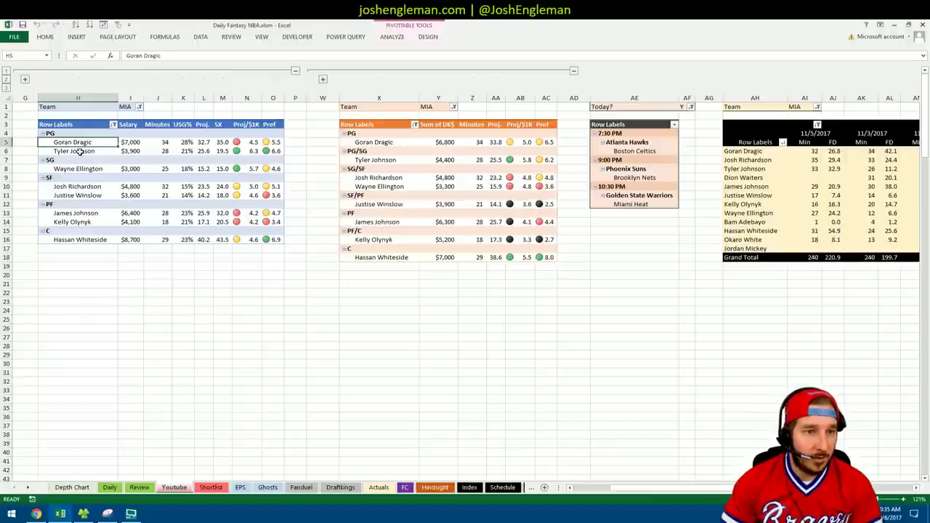
ctrl+click(80, 151)
ctrl+click(84, 170)
ctrl+click(85, 188)
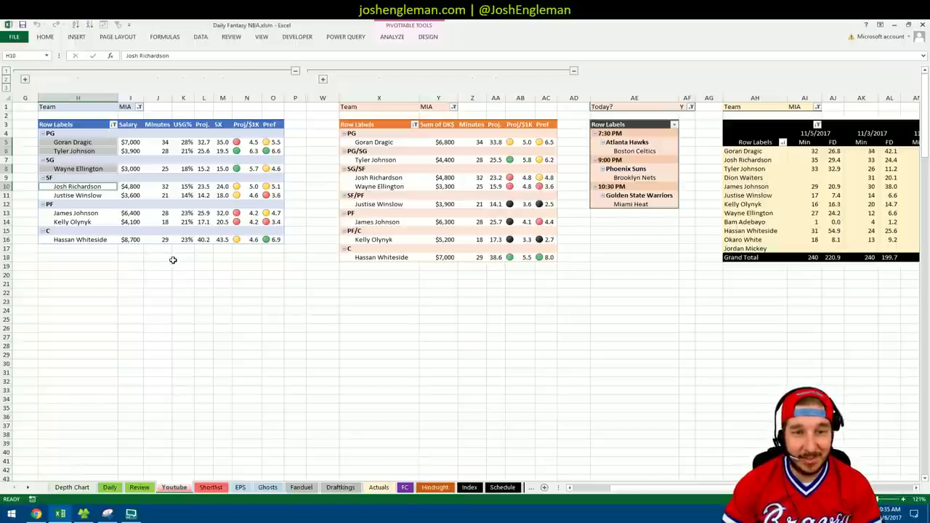
click(151, 266)
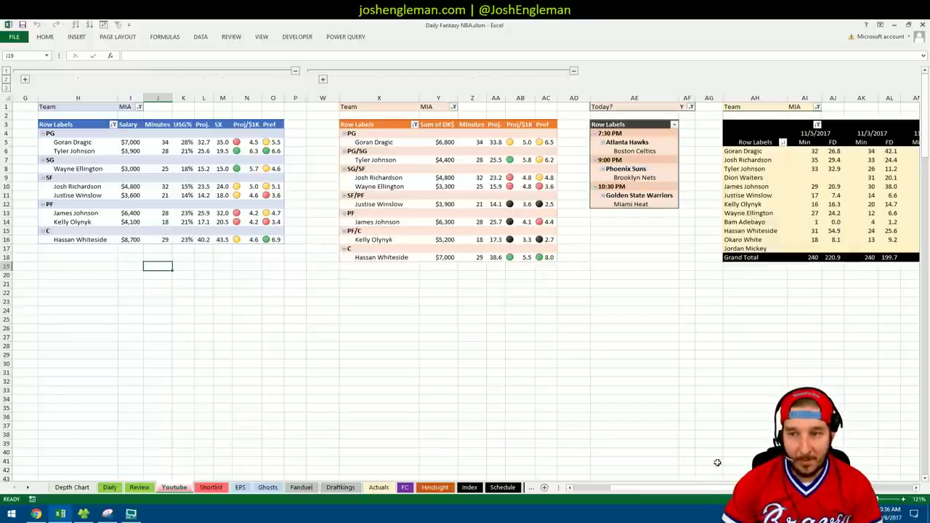
Step: Review Hassan Whiteside's minutes and FD points in the 11/5, 11/3 and 11/1/2017 games of the Miami game log
scroll(705, 493, right, 10)
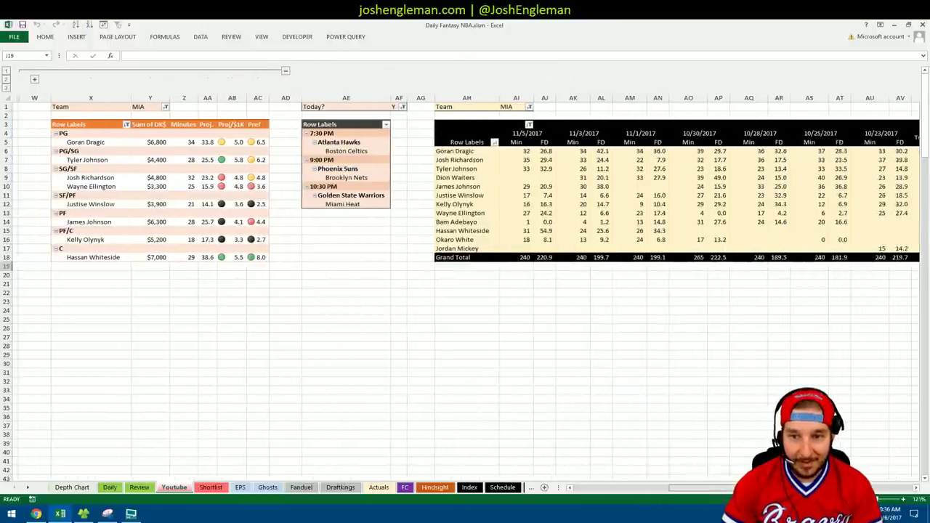
click(538, 231)
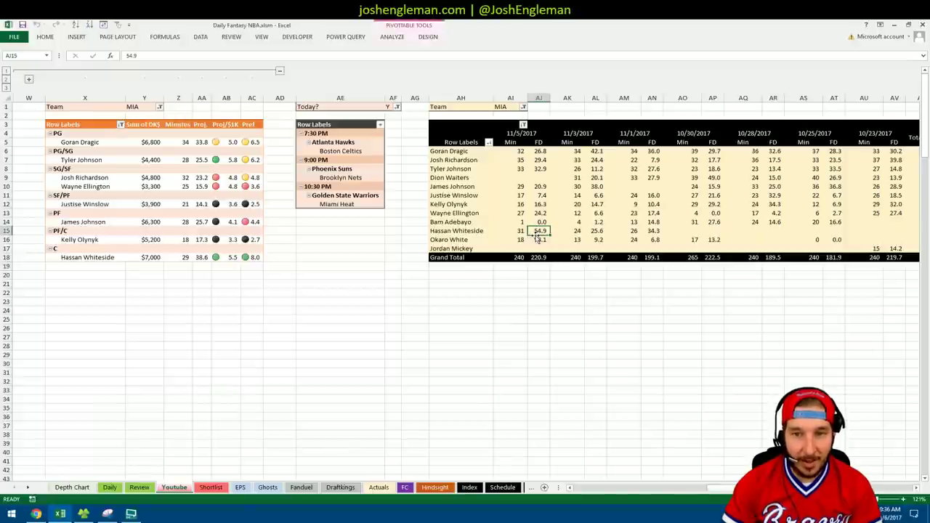
click(596, 230)
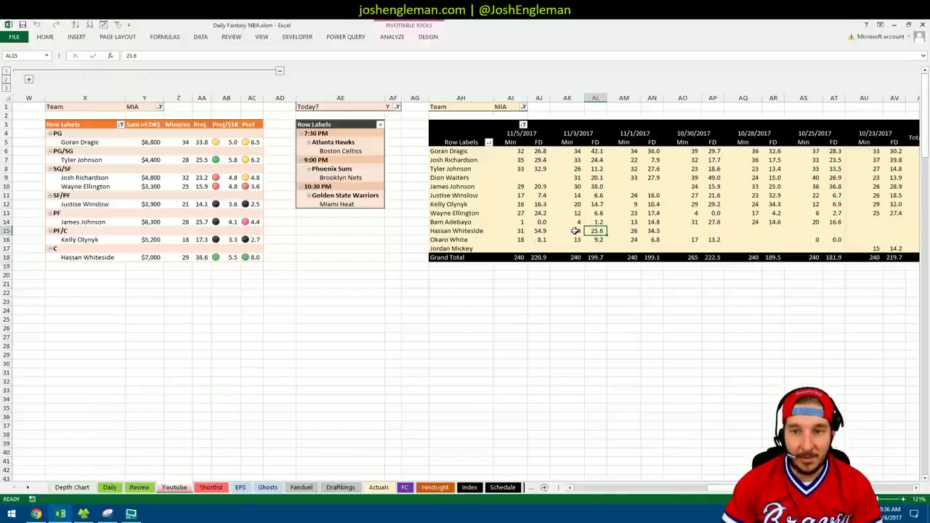
click(575, 232)
click(606, 233)
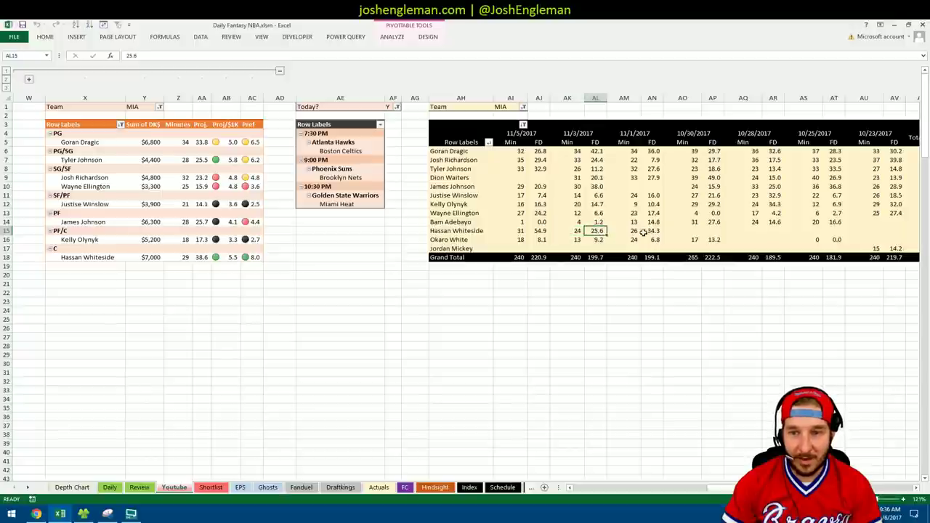
click(634, 232)
click(648, 233)
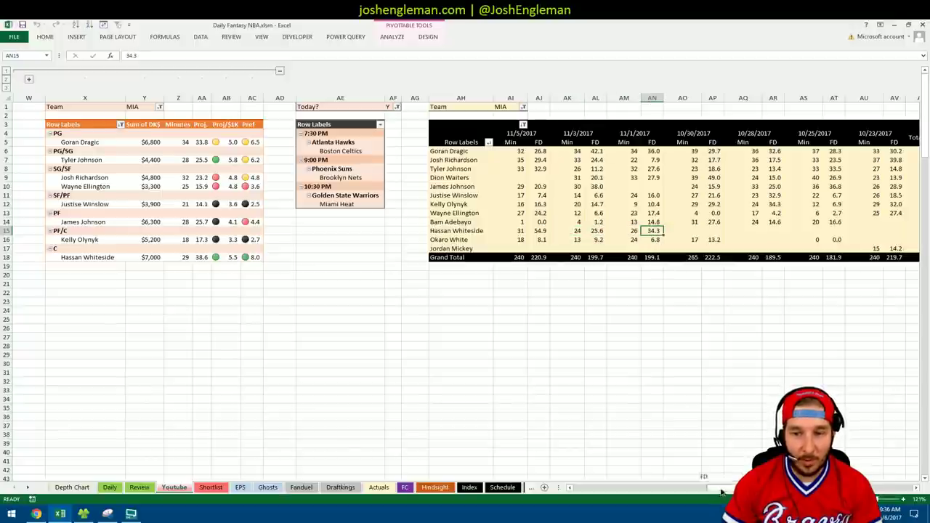
Step: Review Hassan Whiteside's salary, projection and 5X target in Miami's FanDuel table
drag(720, 489, 625, 489)
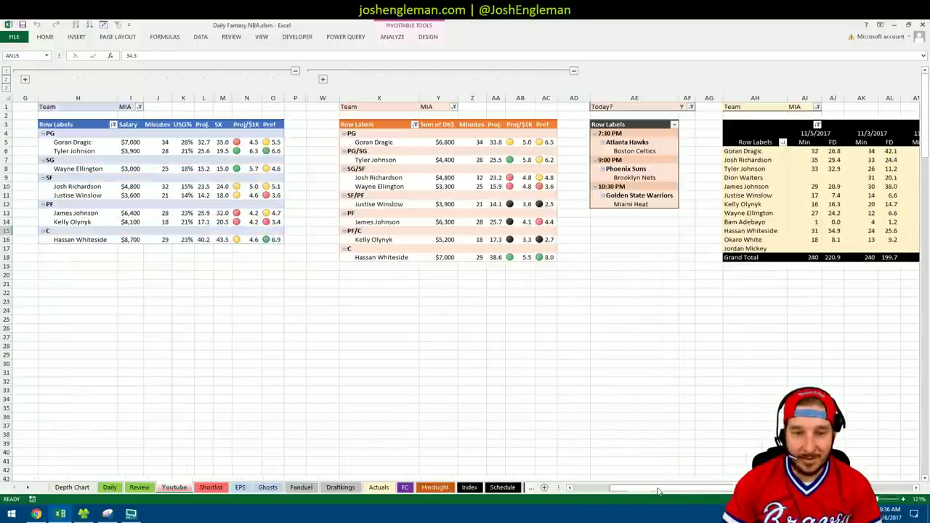
click(223, 239)
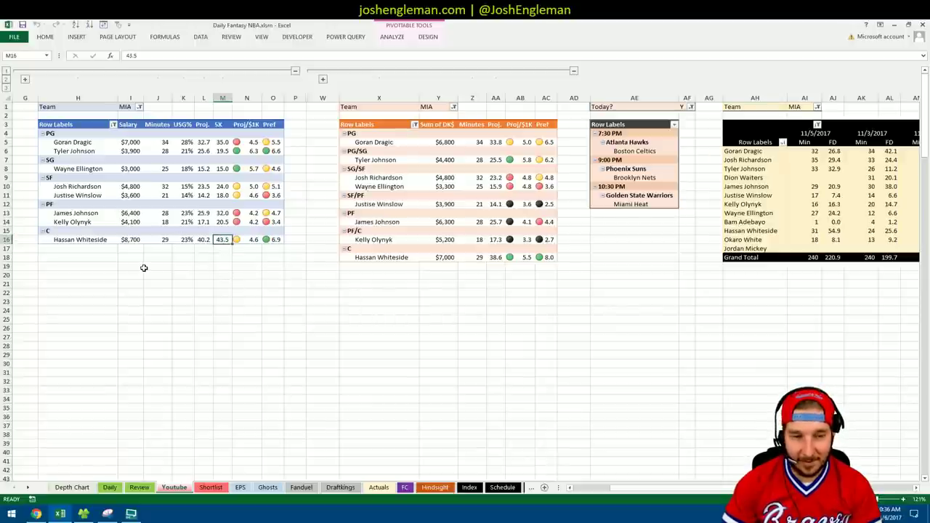
click(182, 260)
click(149, 258)
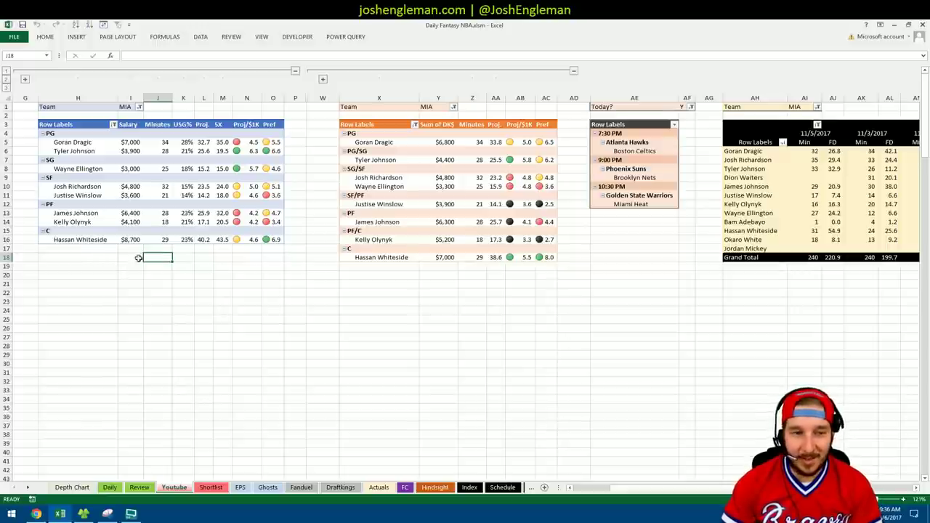
click(130, 258)
click(204, 258)
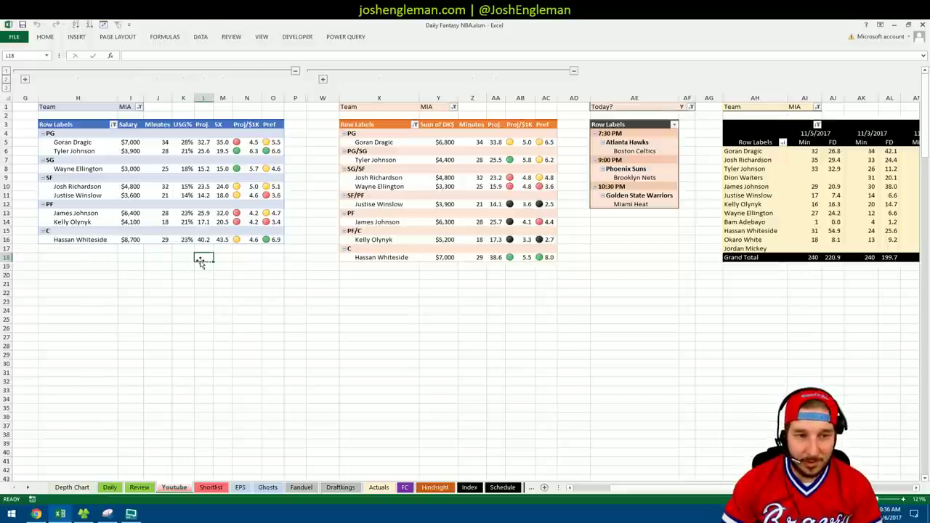
click(129, 259)
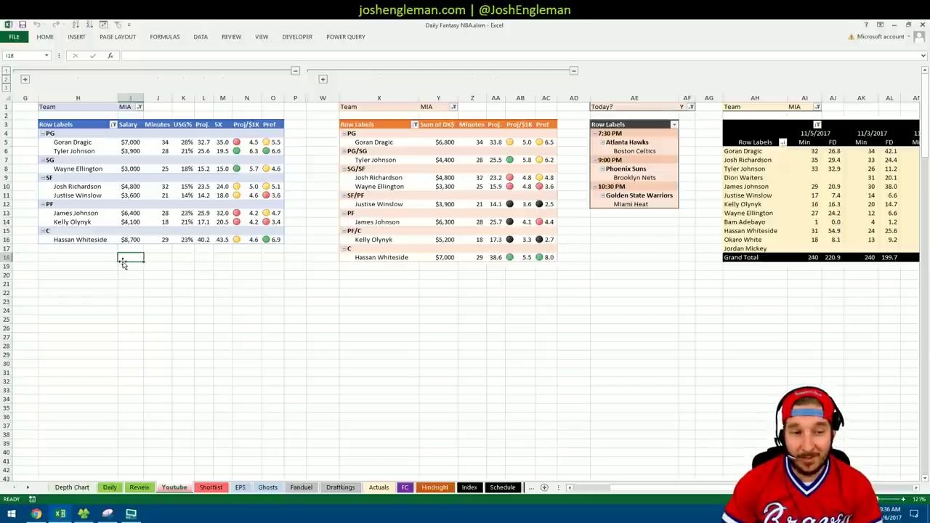
Step: Check the Vegas spread and over/under for Miami at Golden State on the FantasyLabs dashboard in Chrome, and return to the Excel workbook
click(36, 514)
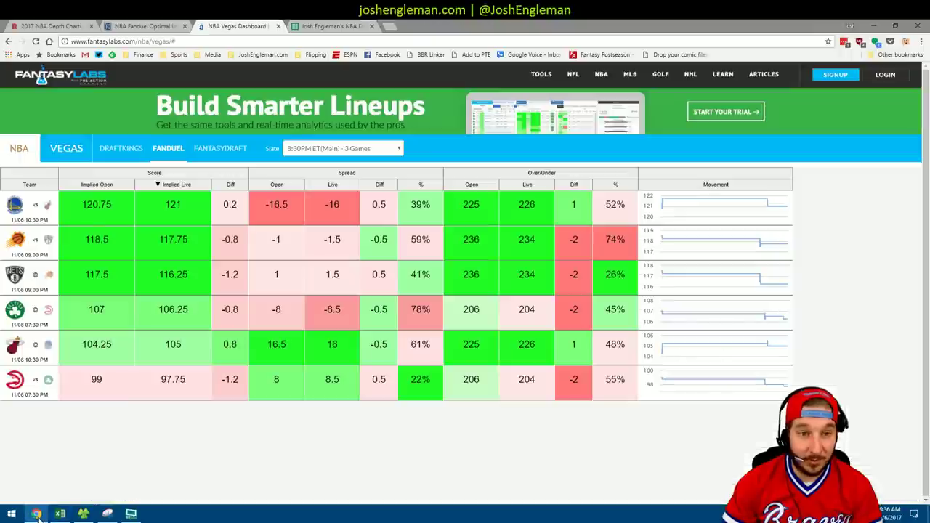
click(38, 514)
click(188, 283)
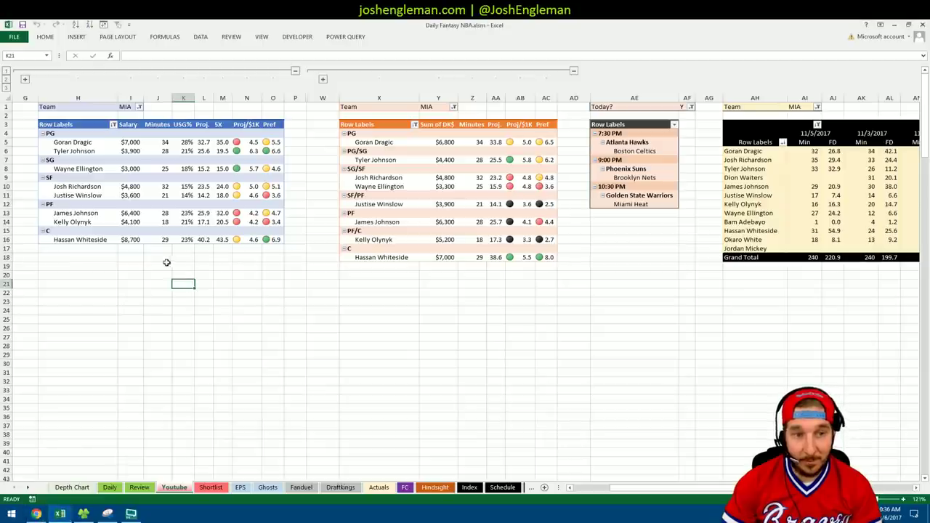
Step: Single out Hassan Whiteside's full FanDuel row, from name to Pref, to weigh him as a center option
click(166, 265)
drag(91, 239, 274, 240)
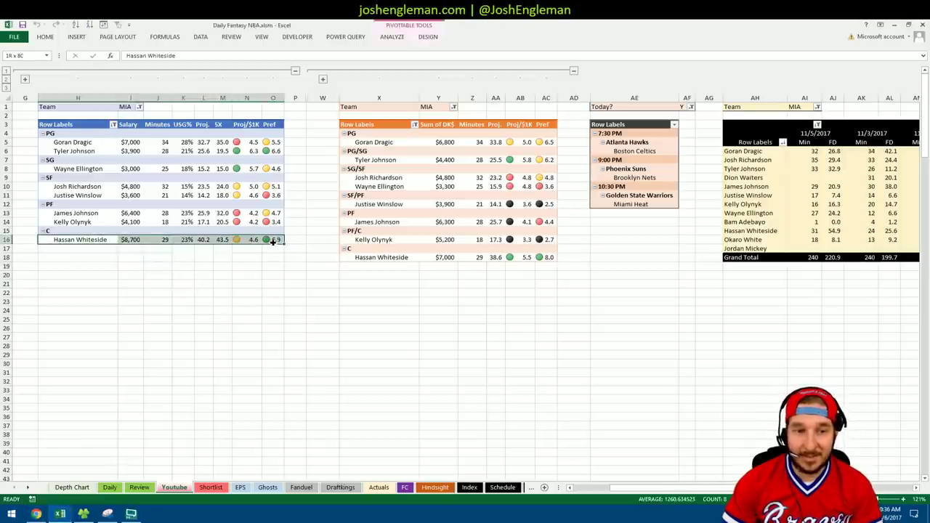
click(232, 267)
click(131, 259)
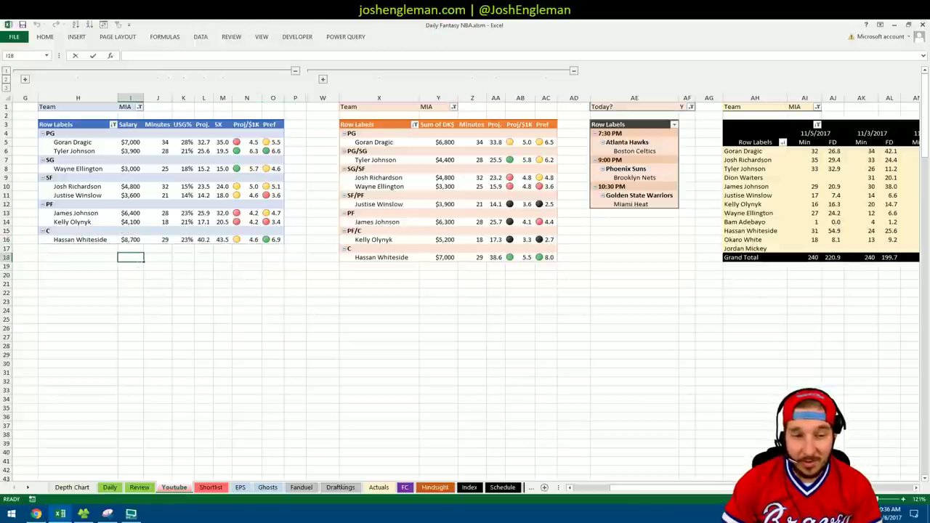
click(194, 274)
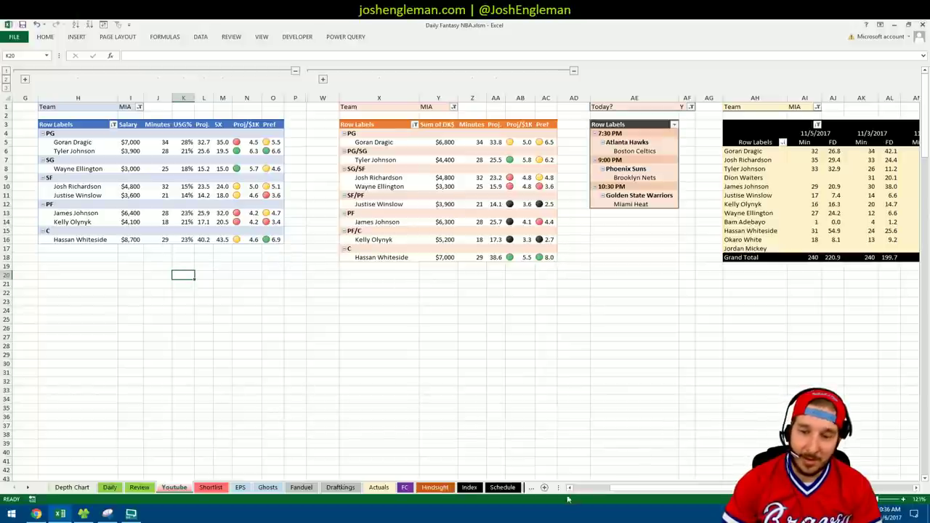
Step: Unhide the all-team FanDuel table, list its centers to compare them with Whiteside, and collapse the list and table again
click(24, 79)
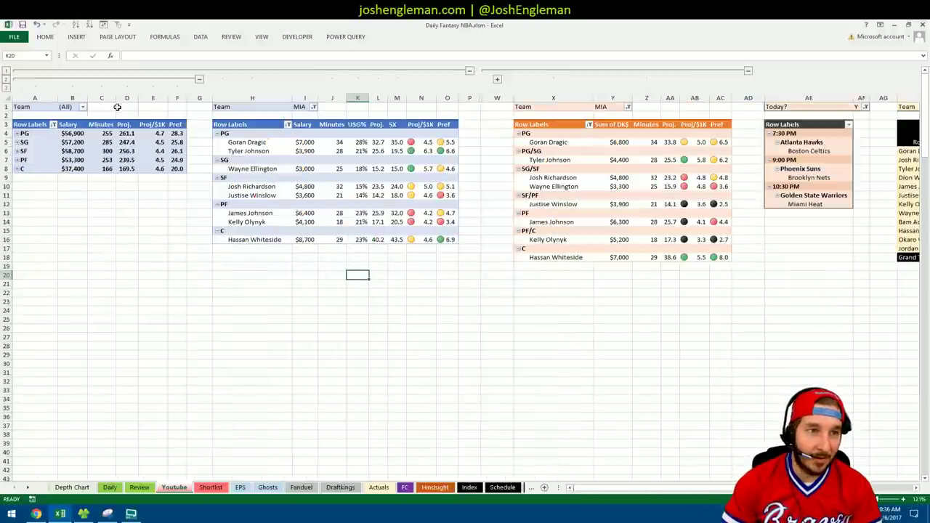
click(18, 169)
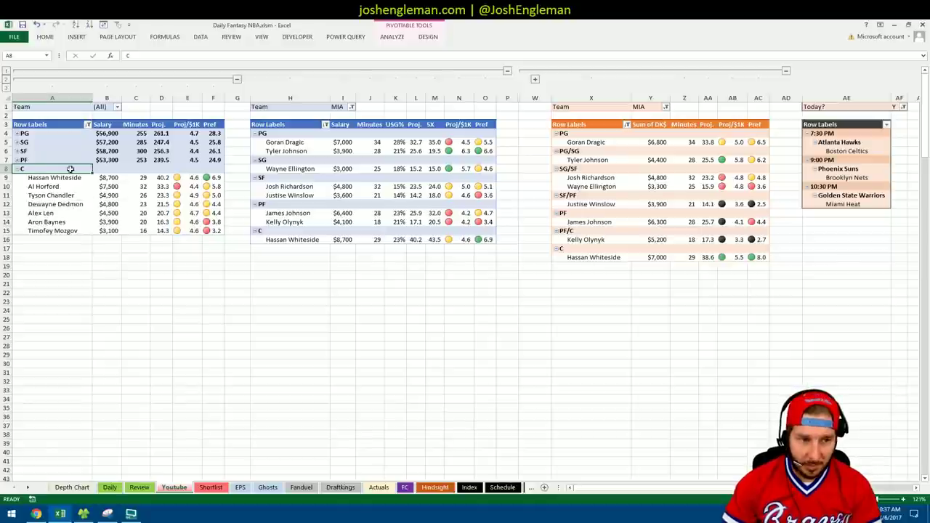
click(17, 170)
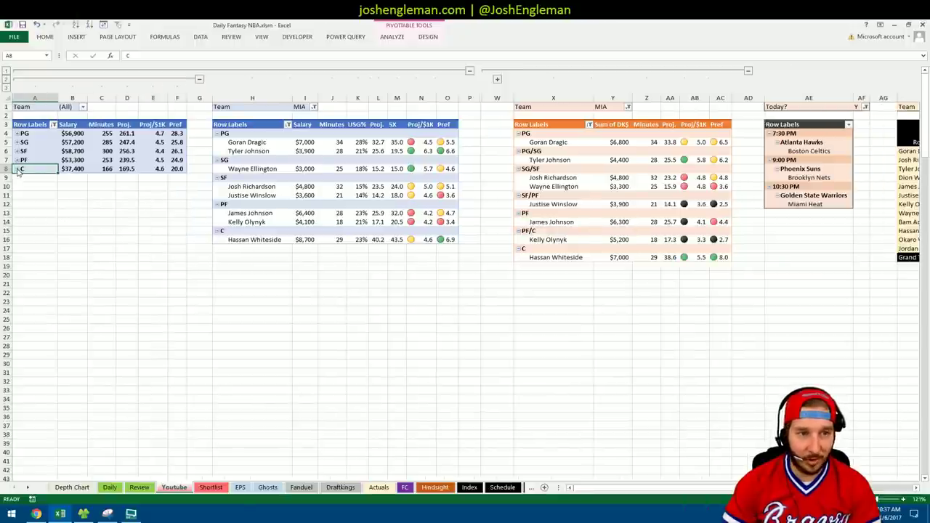
click(199, 79)
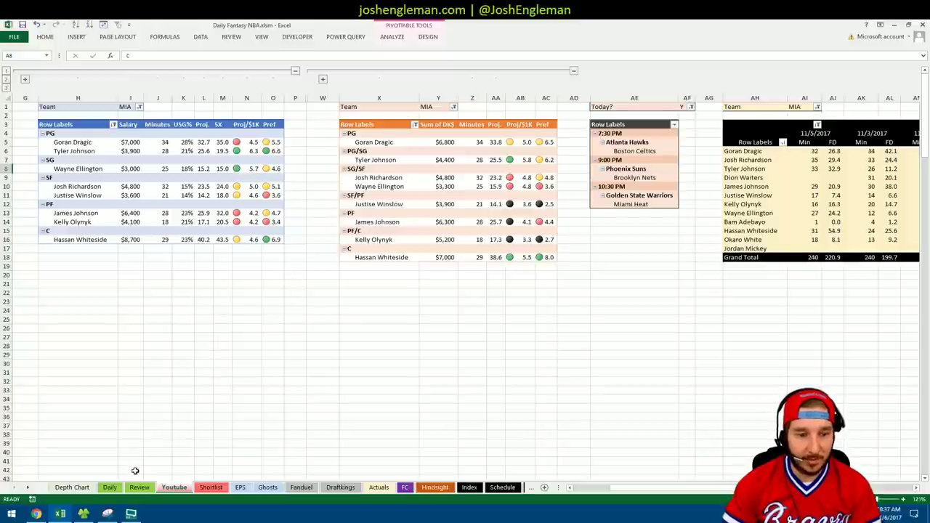
Step: Show the all-team FanDuel table with the C, PF, SF, SG and PG groups expanded to list every player
click(108, 516)
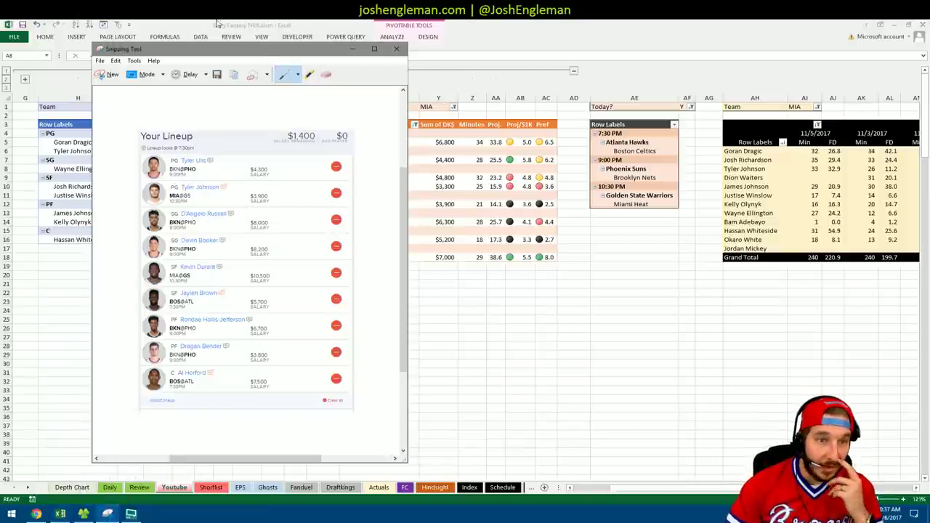
click(588, 488)
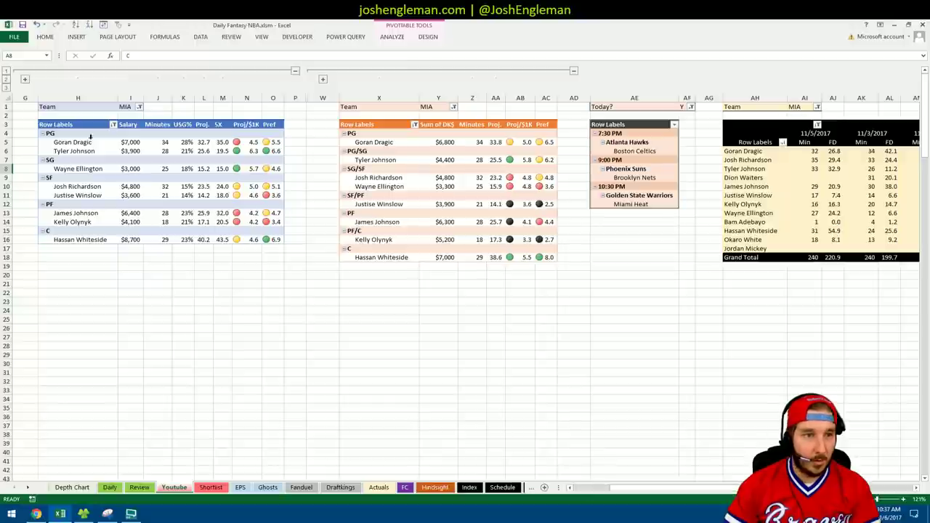
click(25, 80)
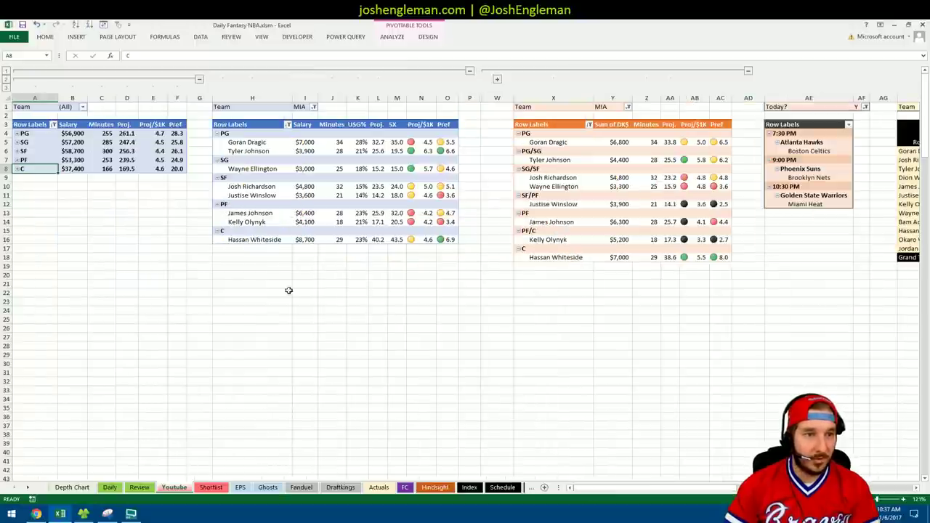
click(17, 169)
click(16, 160)
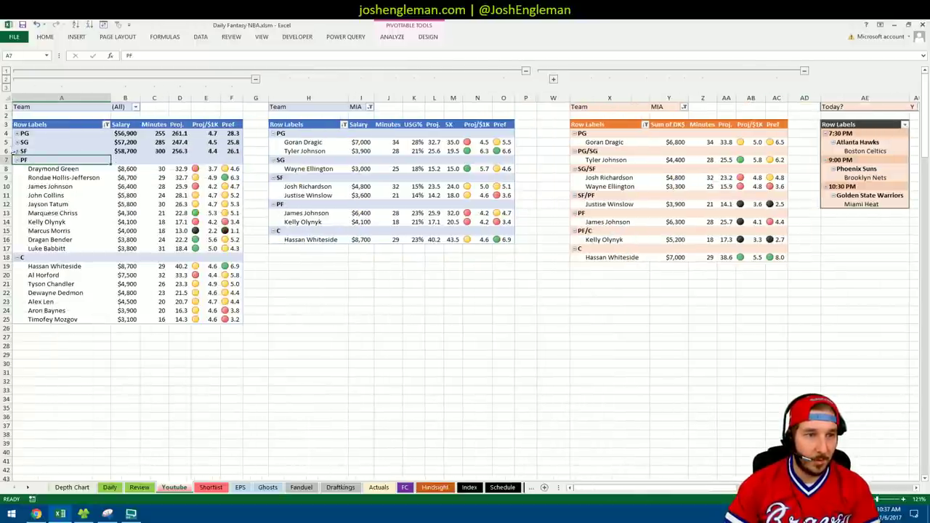
click(18, 150)
click(18, 142)
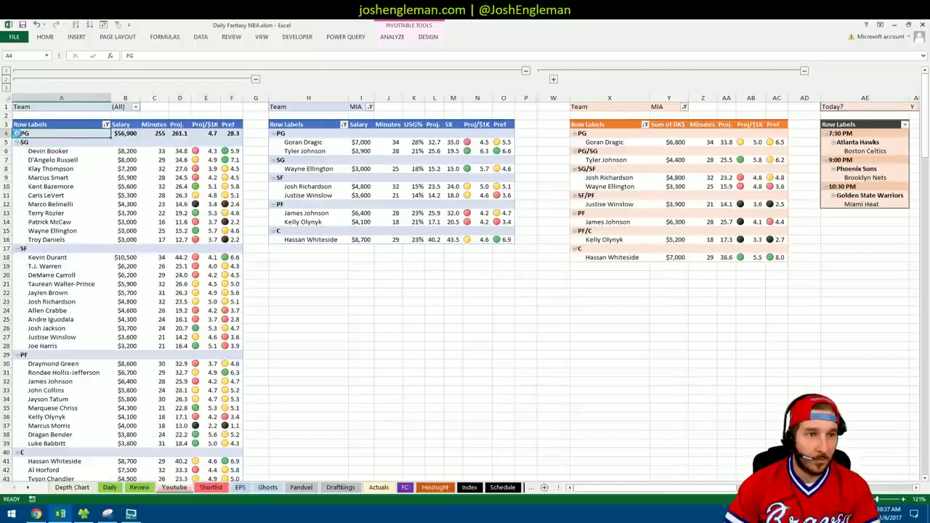
click(16, 133)
Step: Bring up the FanDuel lineup capture in Snipping Tool and place it beside the all-team player table
click(108, 514)
drag(220, 55, 378, 53)
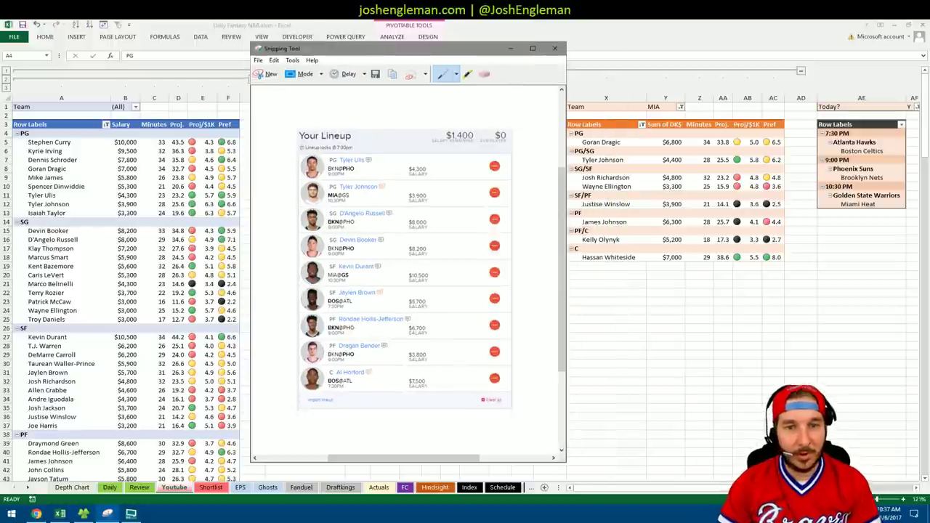